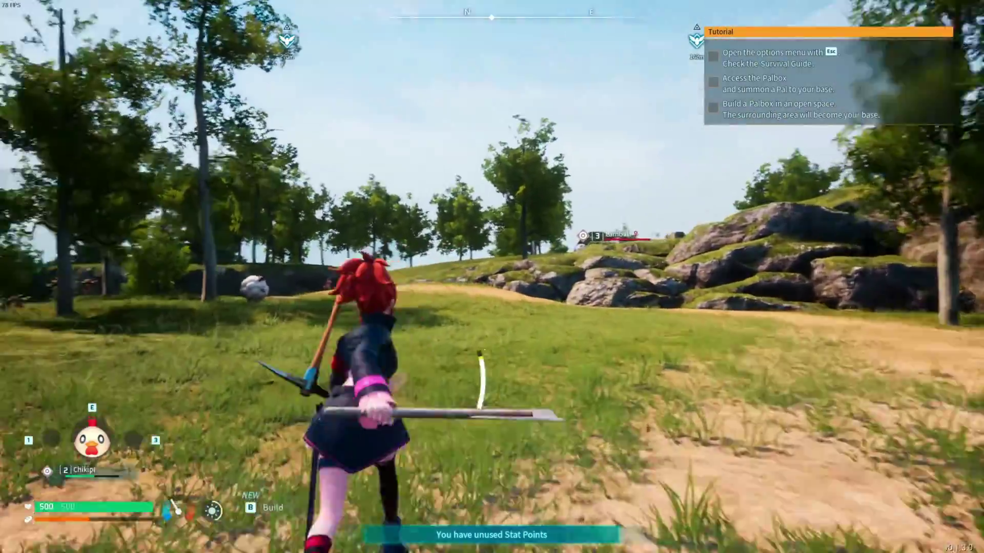
{"action": "key", "text": "w"}
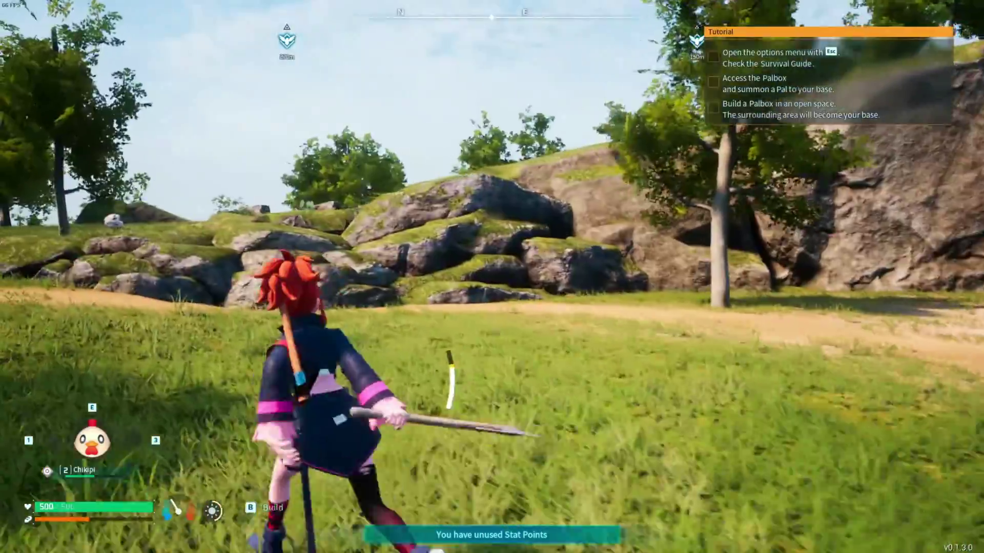
{"action": "key", "text": "w"}
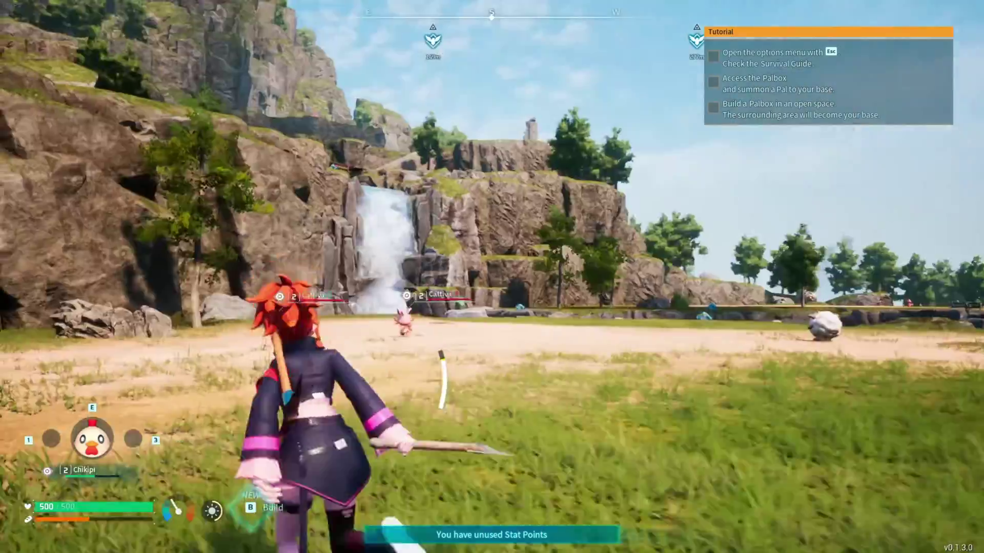
{"action": "key", "text": "w"}
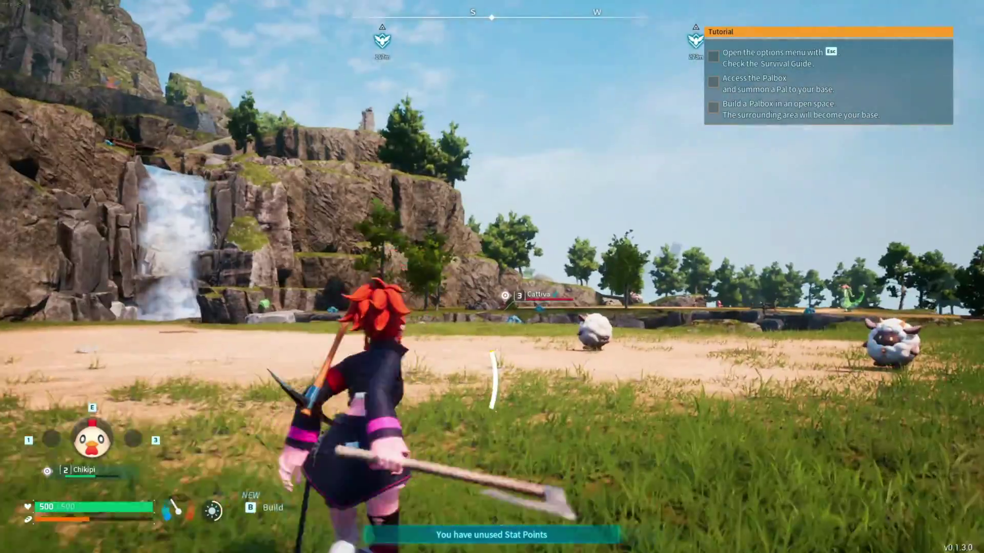
{"action": "key", "text": "w"}
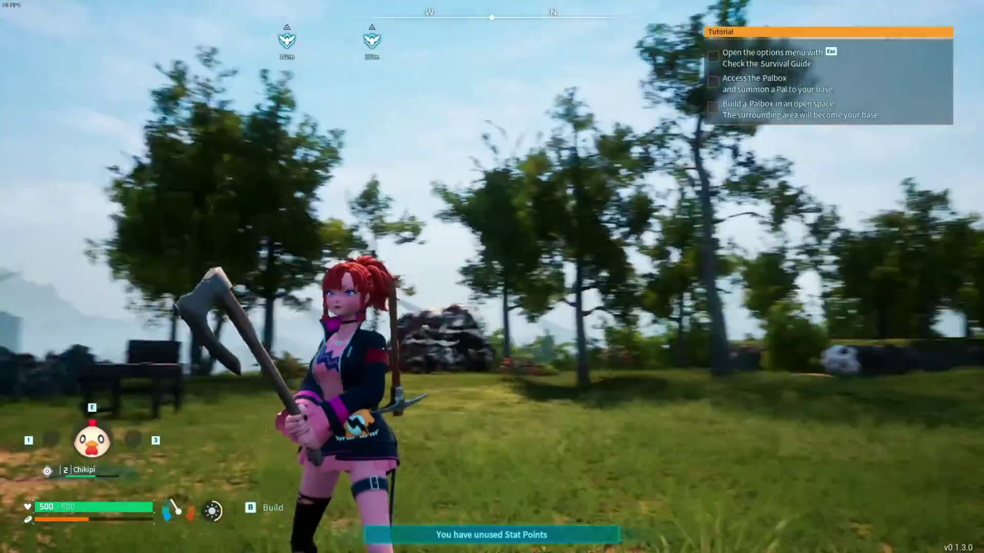
{"action": "key", "text": "w"}
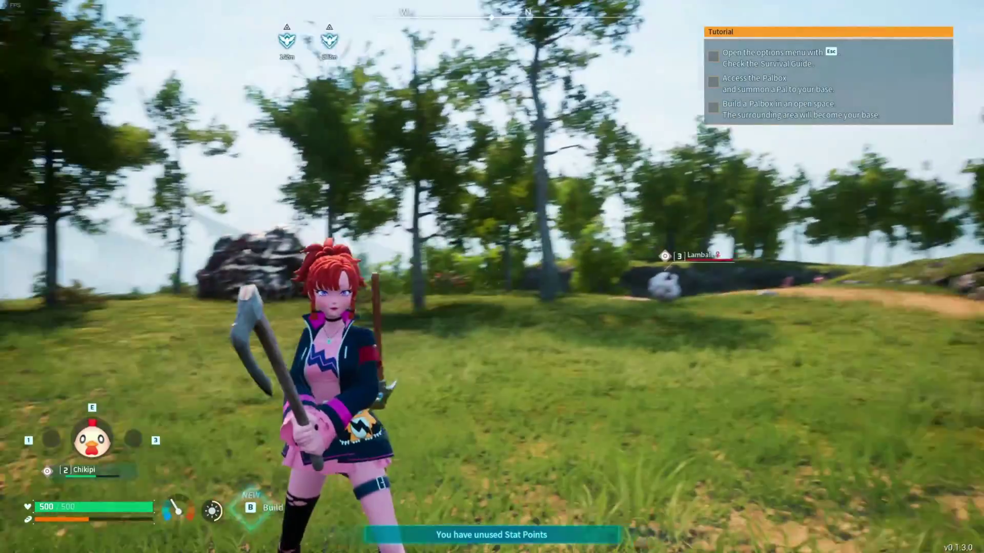
{"action": "key", "text": "w"}
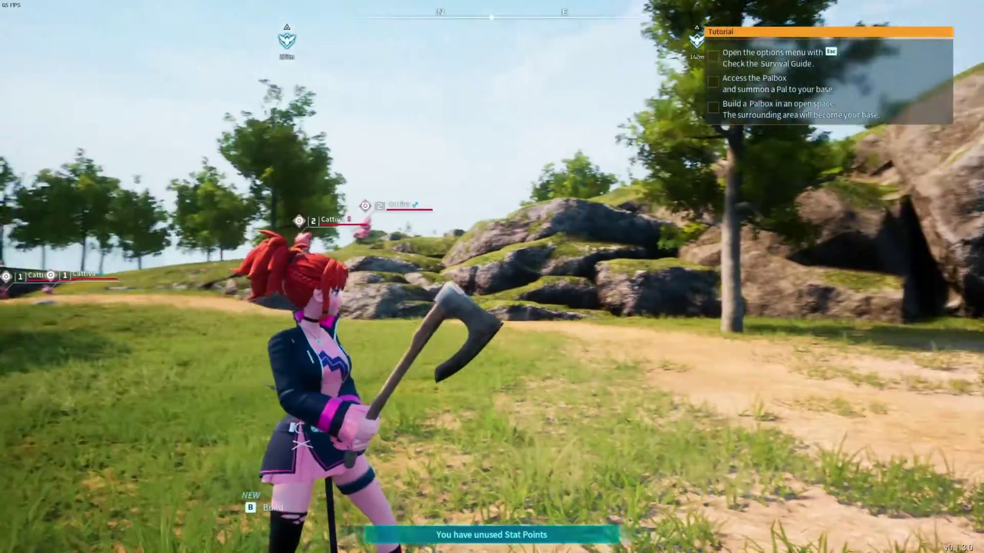
Check the character's inventory and survey the regions of the Palworld world map
{"action": "key", "text": "Tab"}
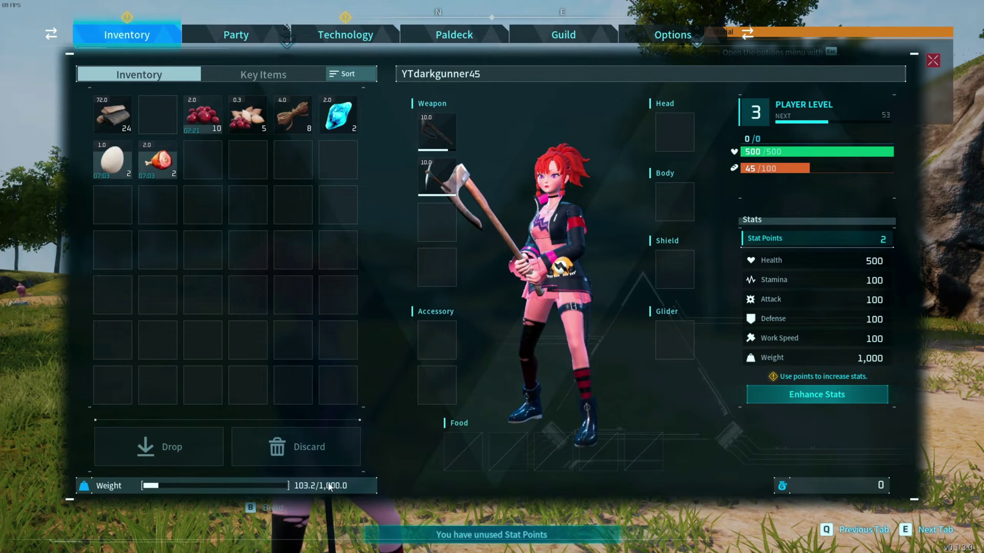
{"action": "key", "text": "Tab"}
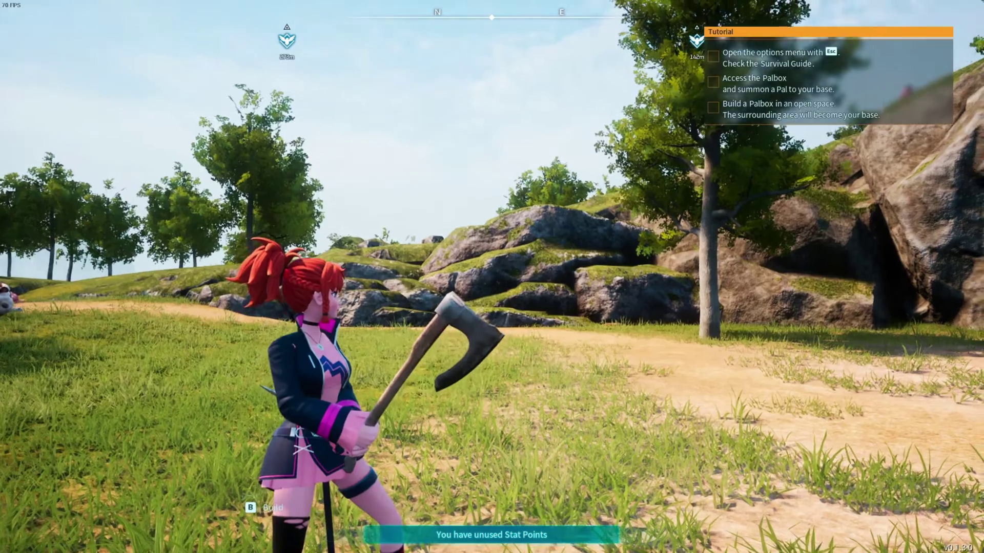
{"action": "key", "text": "m"}
{"action": "scroll", "coordinate": [362, 231], "scroll_direction": "down", "scroll_amount": 2}
{"action": "left_click_drag", "start_coordinate": [278, 207], "coordinate": [486, 282]}
{"action": "left_click_drag", "start_coordinate": [612, 158], "coordinate": [483, 242]}
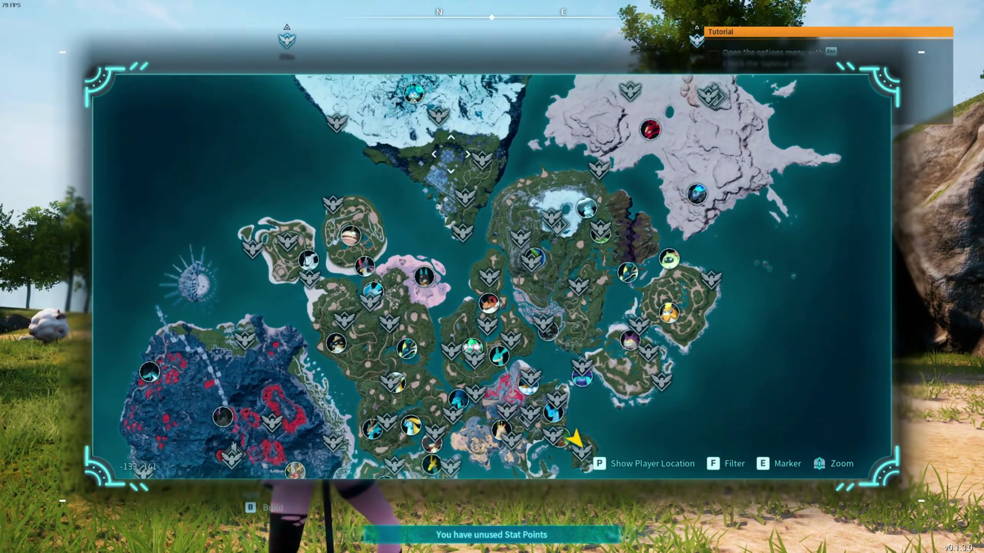
{"action": "left_click_drag", "start_coordinate": [599, 191], "coordinate": [596, 221]}
{"action": "left_click_drag", "start_coordinate": [431, 89], "coordinate": [315, 280]}
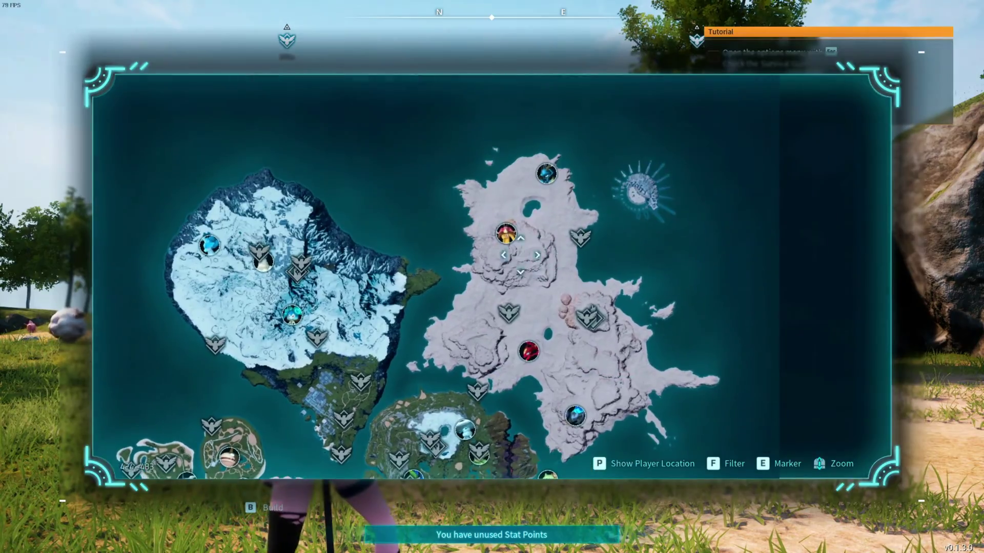
{"action": "key", "text": "m"}
{"action": "key", "text": "w"}
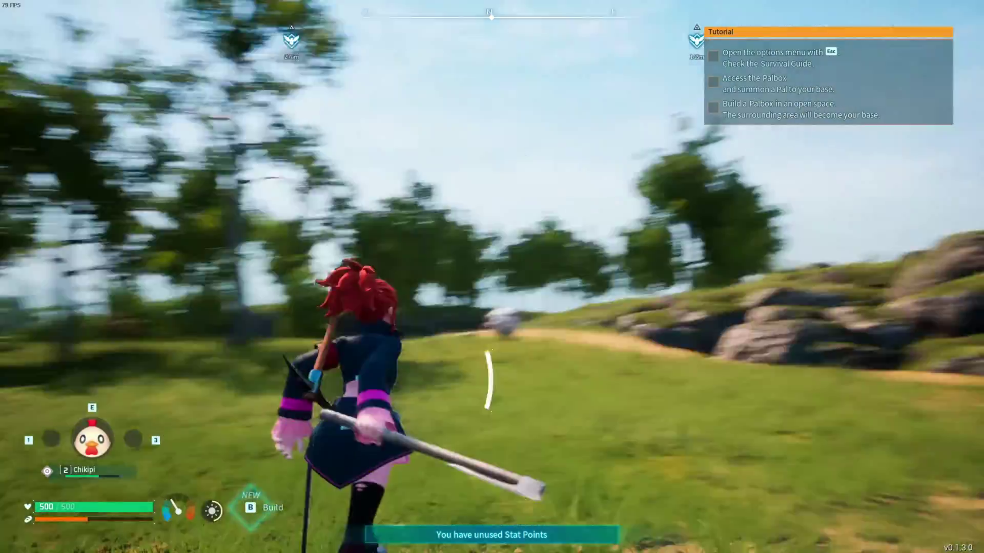
{"action": "key", "text": "shift+w"}
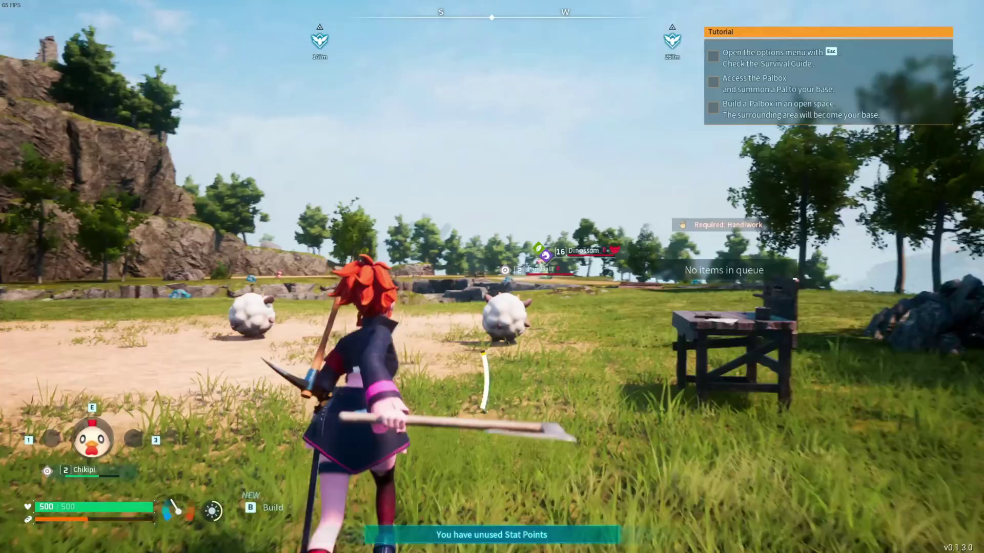
{"action": "key", "text": "w"}
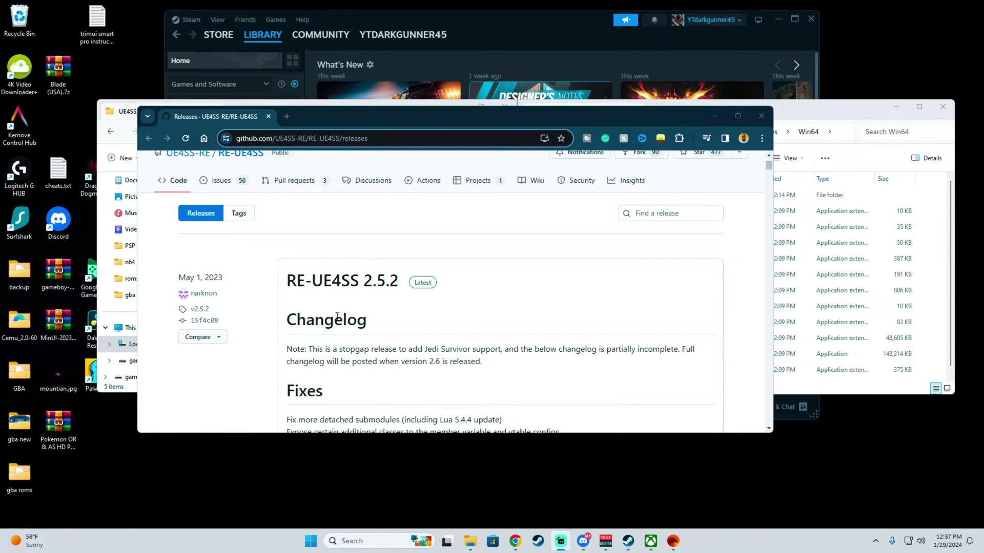
Review the RE-UE4SS 2.5.2 release assets, and open the UE4SS_Xinput_v2.5.2 folder from Downloads beside the Win64 folder
{"action": "scroll", "coordinate": [337, 316], "scroll_direction": "down", "scroll_amount": 15}
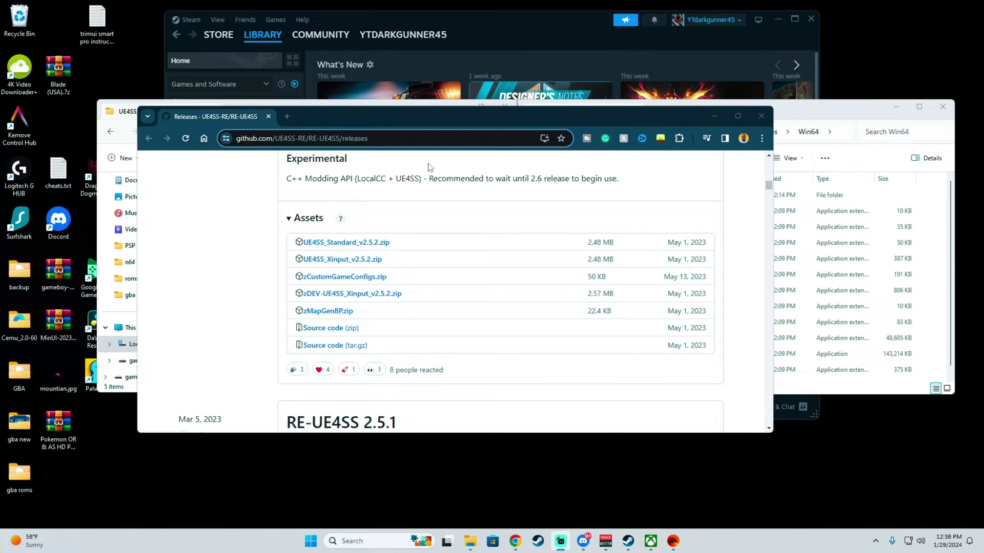
{"action": "left_click", "coordinate": [120, 113]}
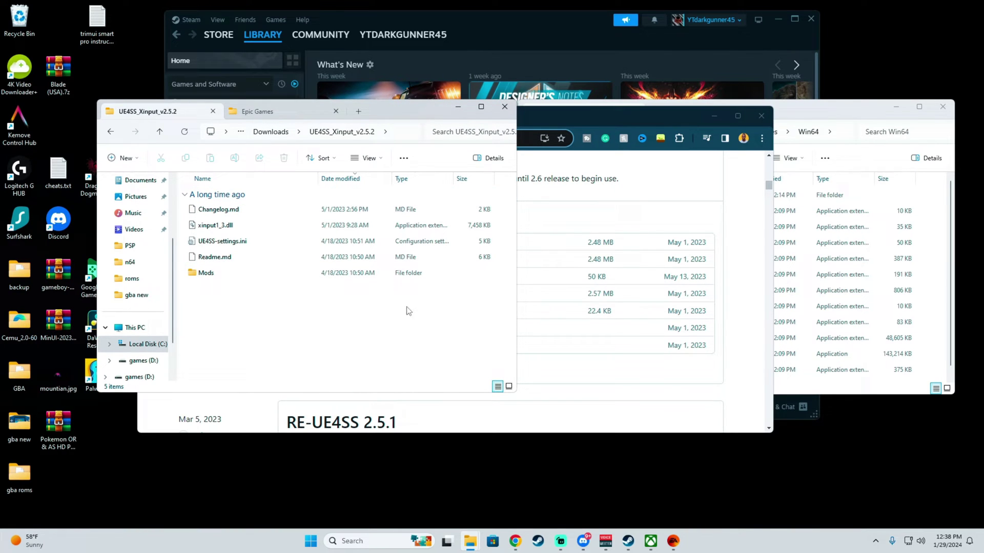
{"action": "left_click", "coordinate": [801, 107]}
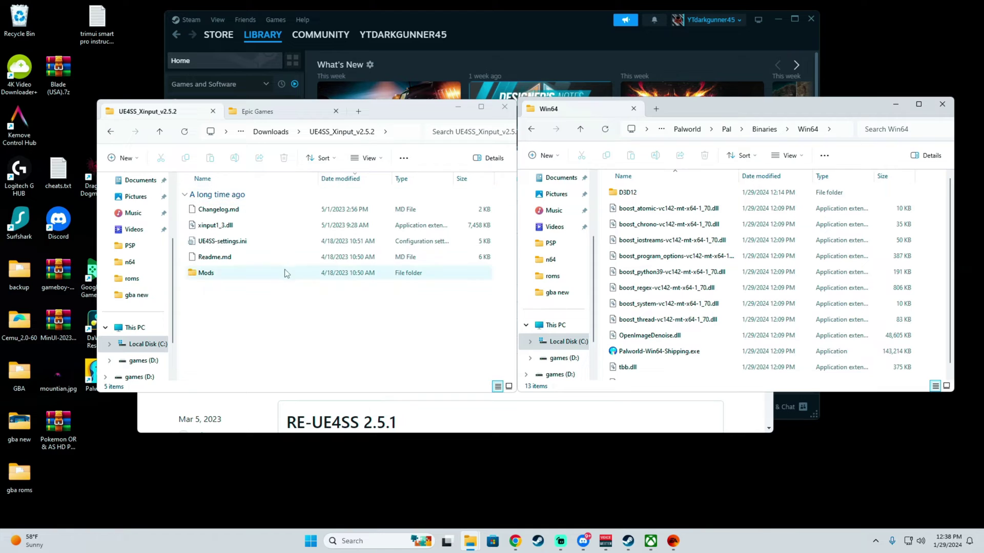
{"action": "left_click", "coordinate": [269, 132]}
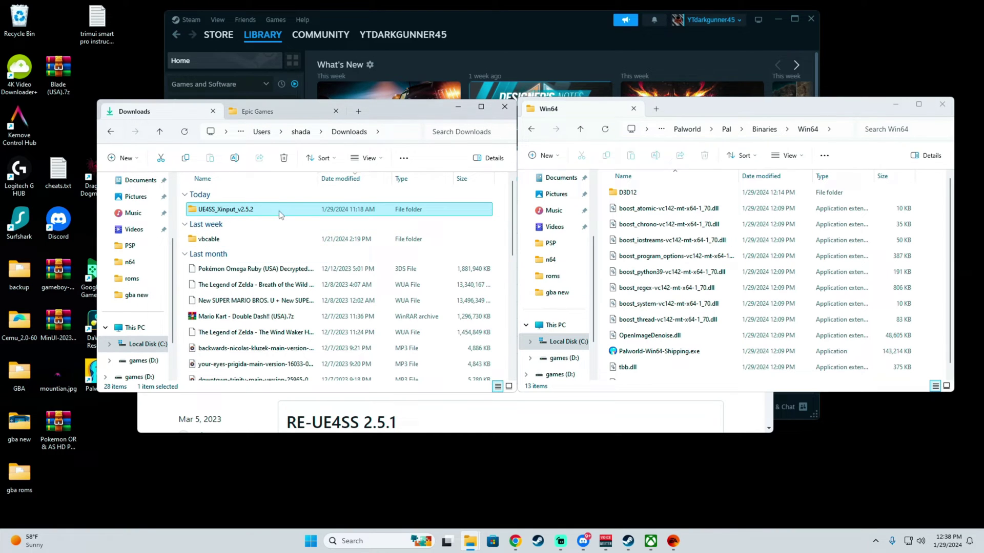
{"action": "double_click", "coordinate": [246, 213]}
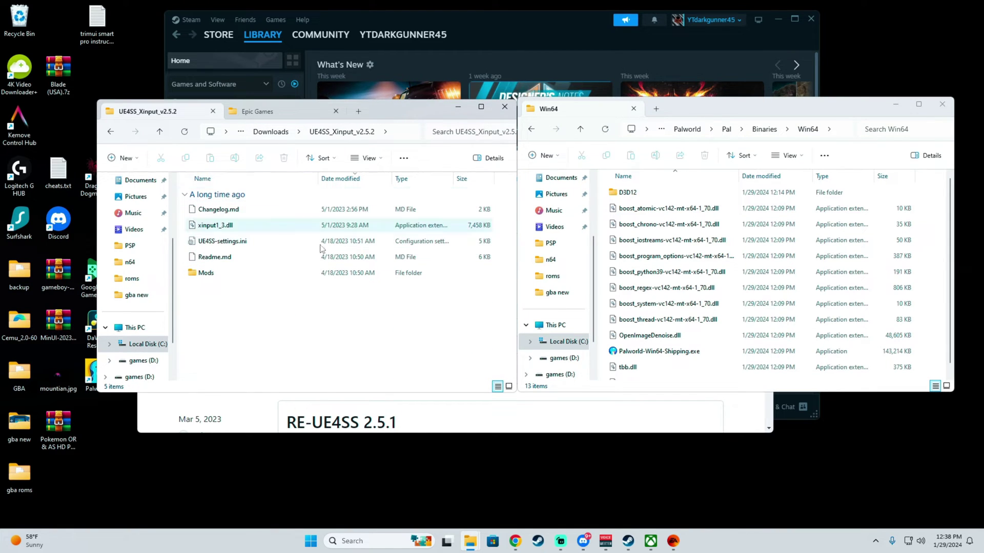
Go up to the Palworld game folder, and switch to Steam to browse Palworld's local files
{"action": "left_click", "coordinate": [697, 129]}
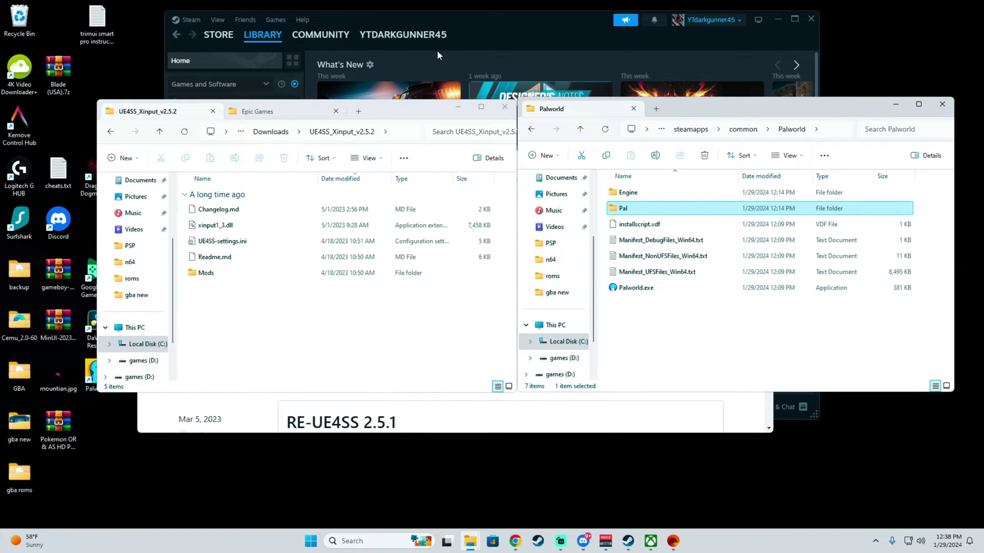
{"action": "left_click", "coordinate": [437, 50]}
{"action": "right_click", "coordinate": [203, 189]}
{"action": "mouse_move", "coordinate": [228, 239]}
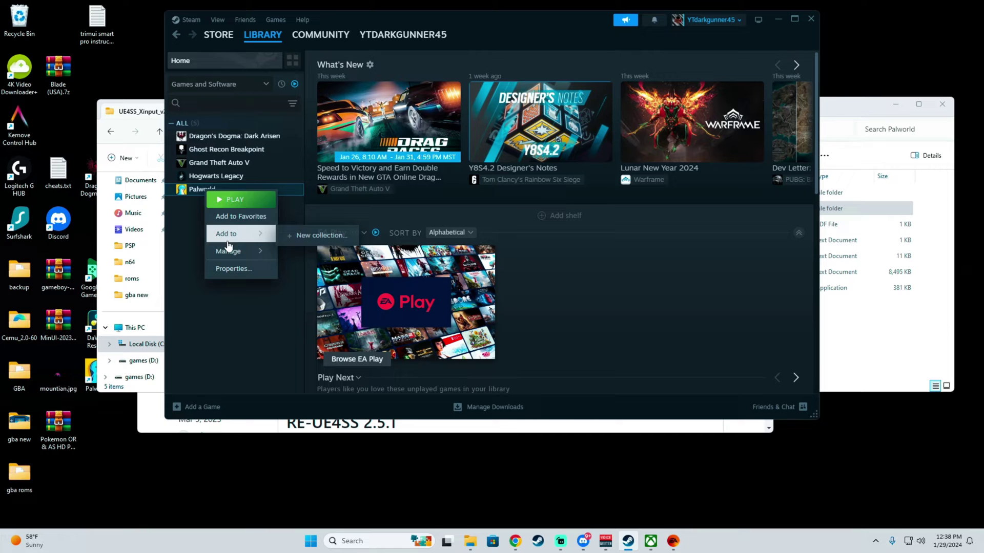
{"action": "mouse_move", "coordinate": [250, 256]}
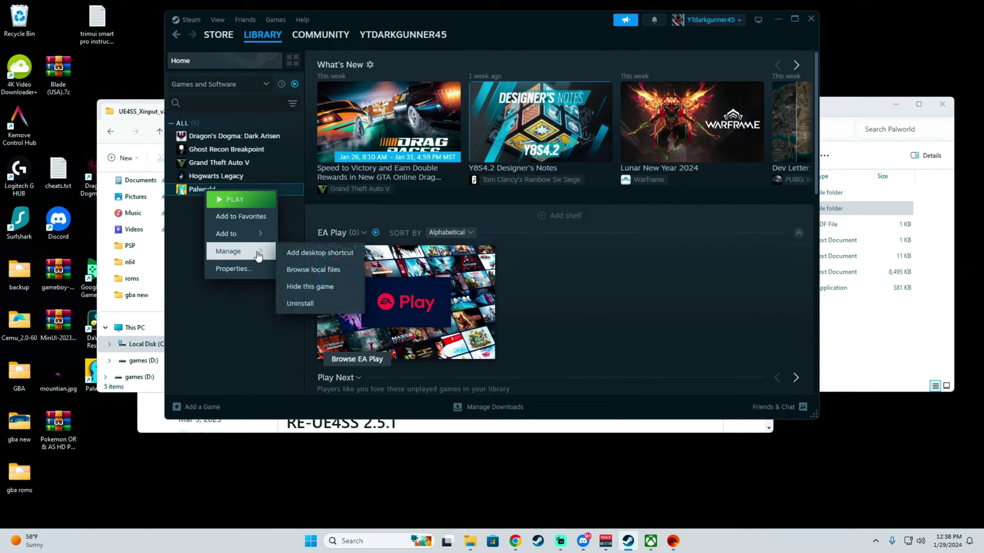
{"action": "left_click", "coordinate": [320, 275]}
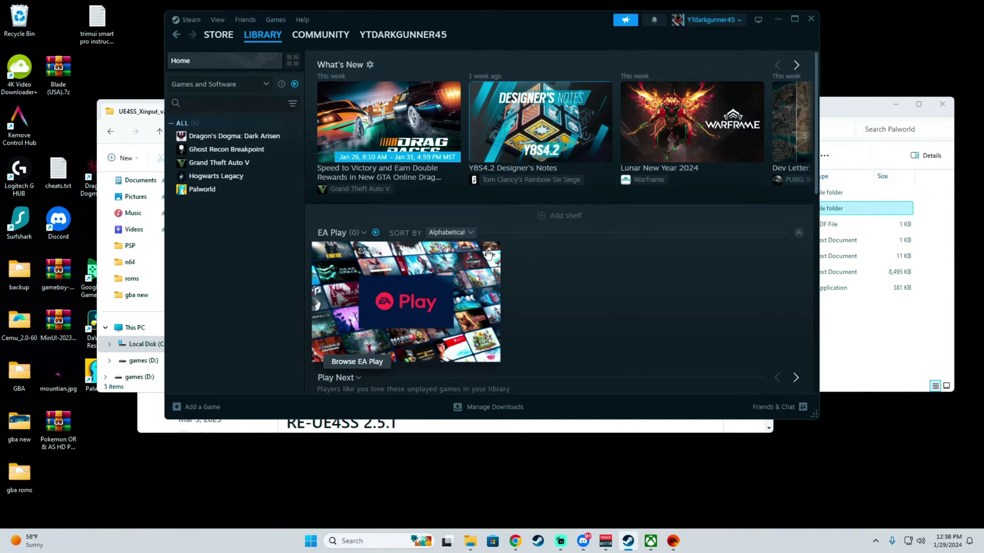
Go back to File Explorer and look through Program Files (x86) on Local Disk (C:) for the Steam installation
{"action": "left_click", "coordinate": [845, 119]}
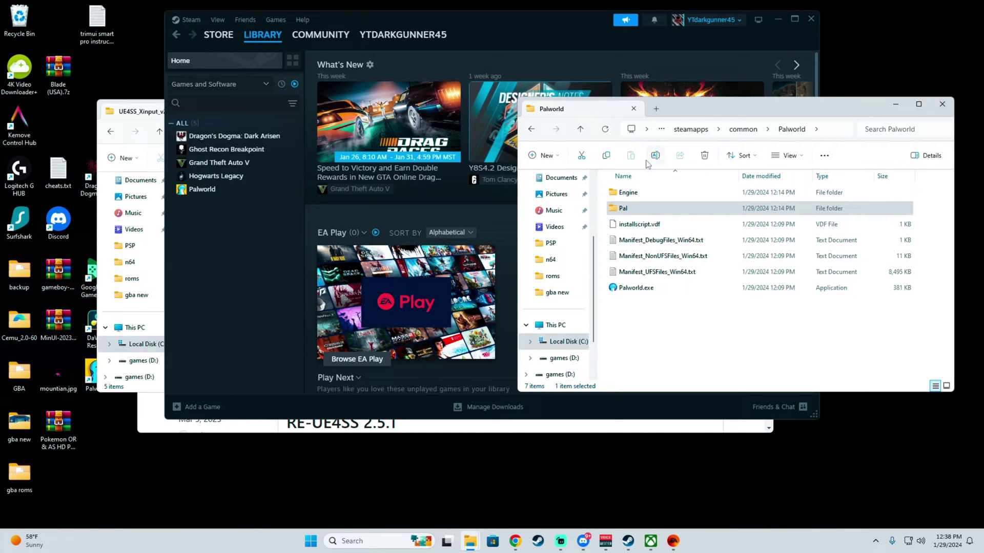
{"action": "left_click", "coordinate": [681, 130]}
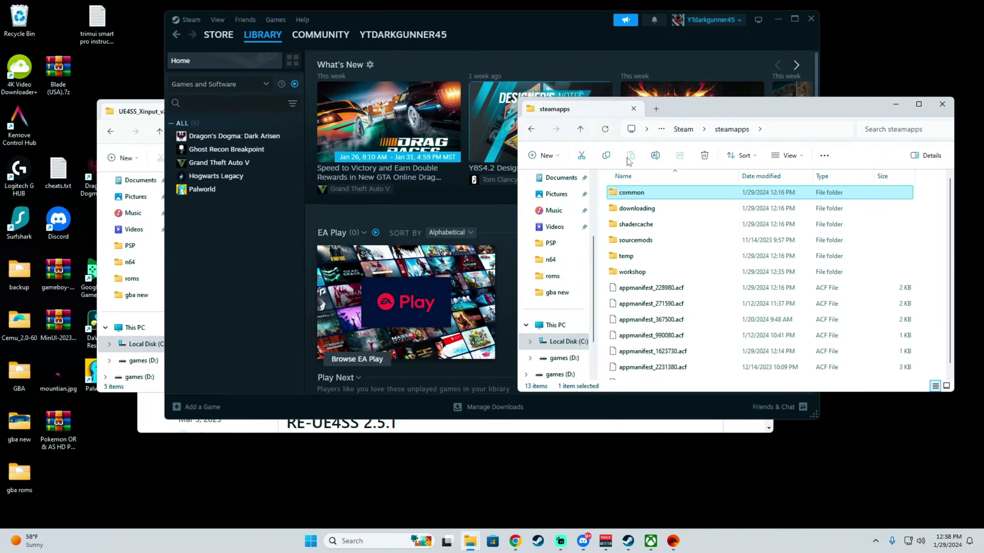
{"action": "scroll", "coordinate": [552, 307], "scroll_direction": "down", "scroll_amount": 2}
{"action": "left_click", "coordinate": [566, 292]}
{"action": "left_click", "coordinate": [644, 274]}
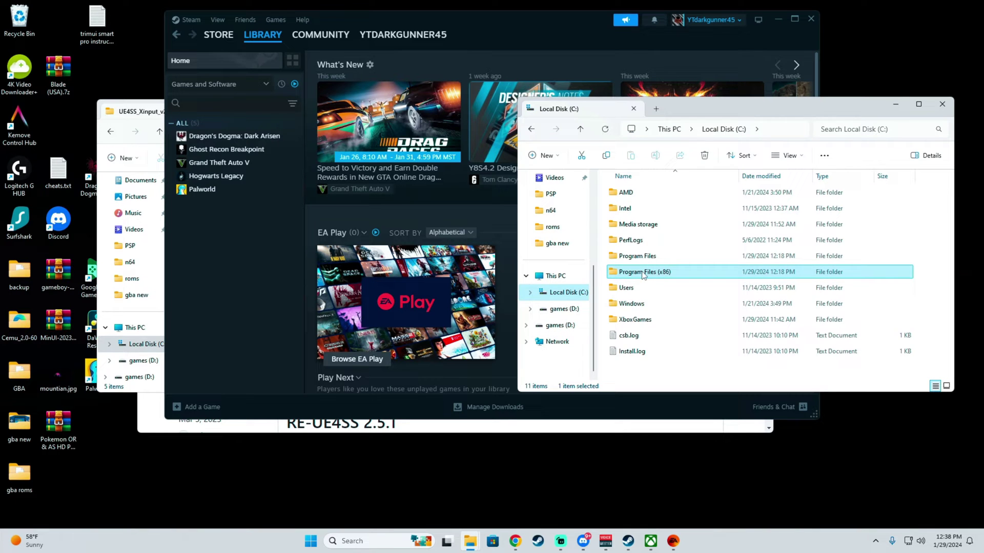
{"action": "double_click", "coordinate": [644, 274]}
{"action": "scroll", "coordinate": [641, 307], "scroll_direction": "down", "scroll_amount": 6}
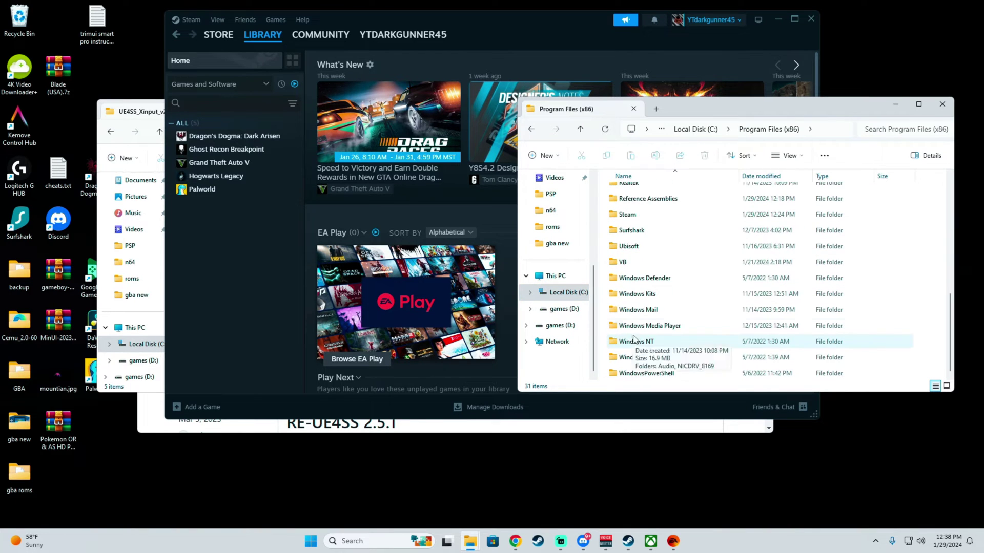
{"action": "scroll", "coordinate": [638, 312], "scroll_direction": "up", "scroll_amount": 5}
{"action": "scroll", "coordinate": [636, 312], "scroll_direction": "up", "scroll_amount": 3}
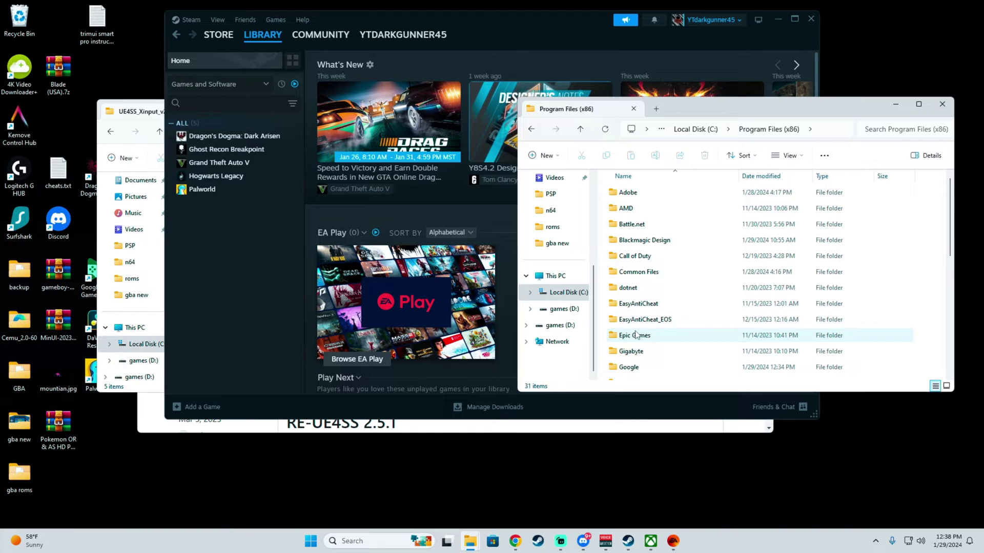
Look through the Program Files folder on Local Disk (C:) for the Steam installation
{"action": "left_click", "coordinate": [695, 129]}
{"action": "double_click", "coordinate": [643, 239]}
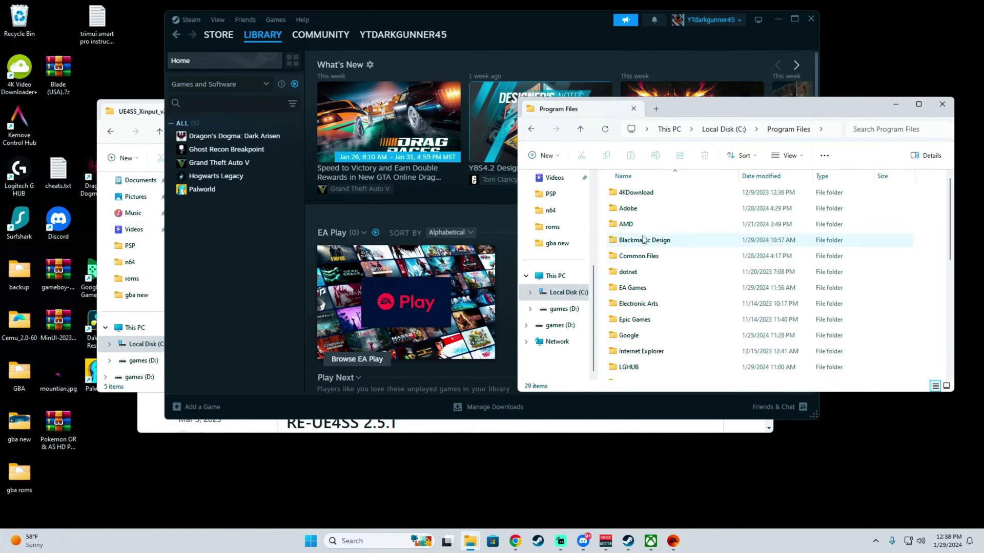
{"action": "scroll", "coordinate": [631, 324], "scroll_direction": "down", "scroll_amount": 1}
{"action": "scroll", "coordinate": [635, 308], "scroll_direction": "down", "scroll_amount": 3}
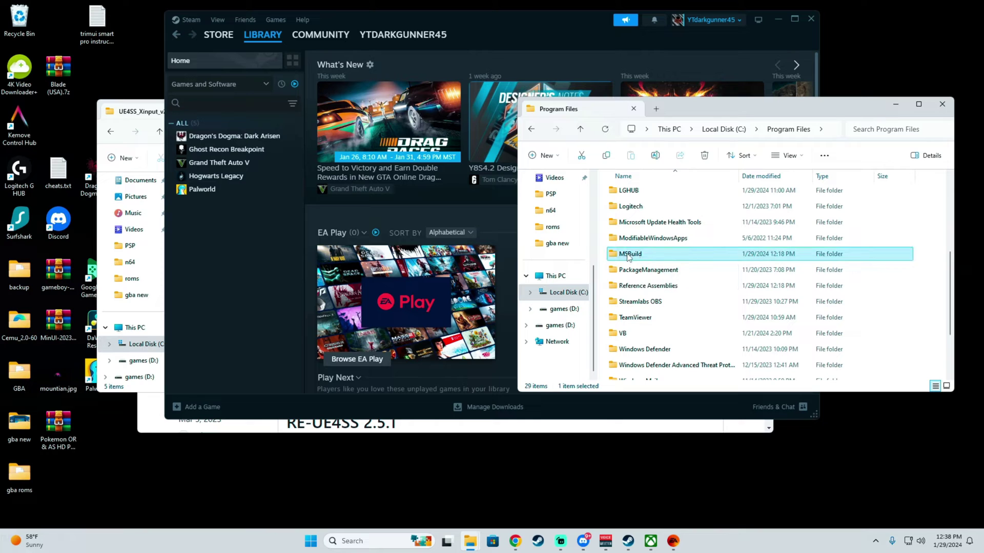
{"action": "left_click", "coordinate": [637, 301]}
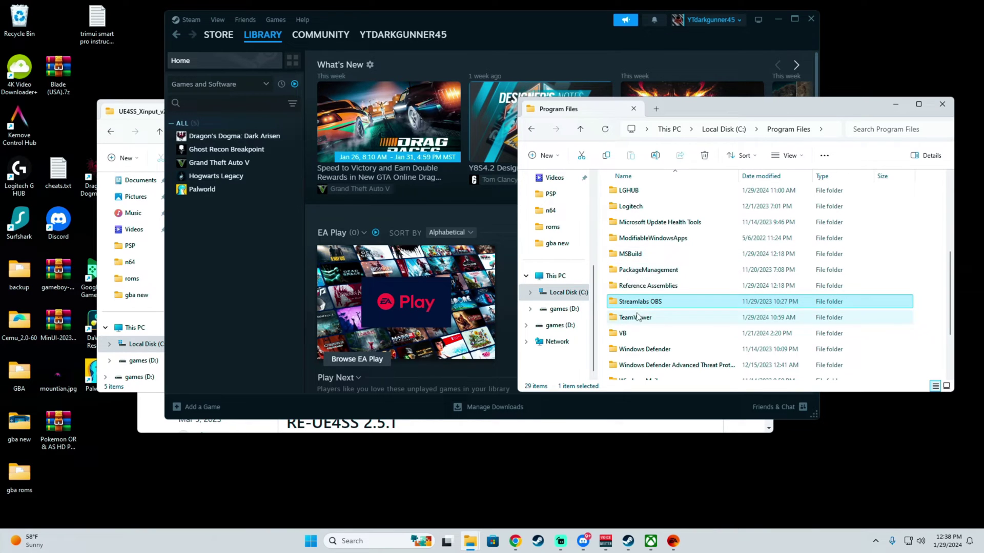
Open the Palworld folder under Program Files (x86), Steam, steamapps, common, and minimize the Steam window
{"action": "left_click", "coordinate": [723, 129]}
{"action": "double_click", "coordinate": [641, 273]}
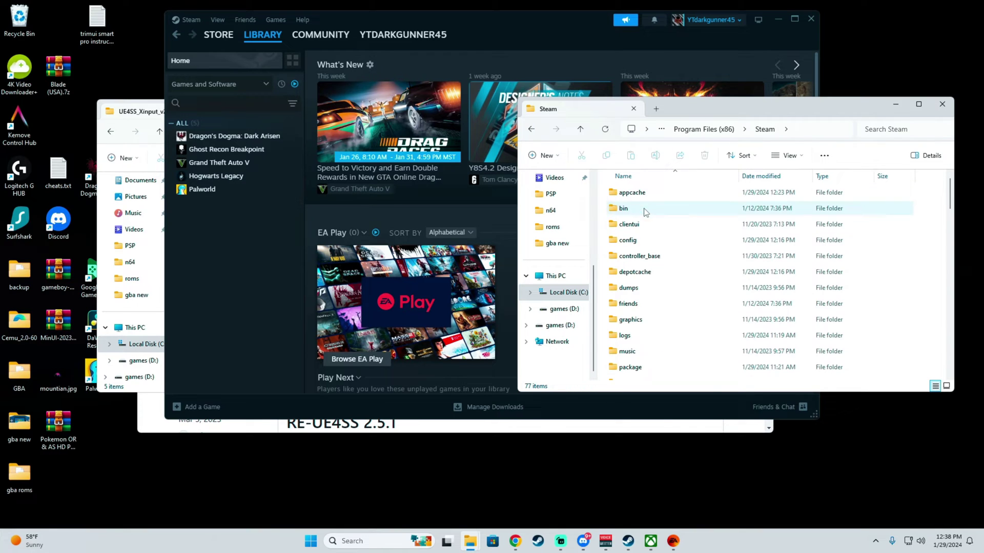
{"action": "scroll", "coordinate": [629, 321], "scroll_direction": "down", "scroll_amount": 5}
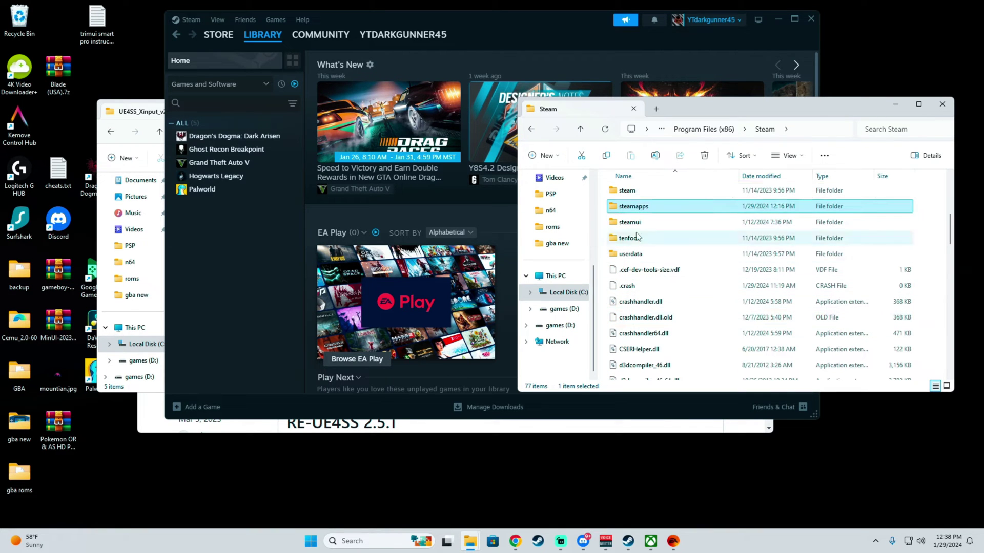
{"action": "double_click", "coordinate": [637, 207]}
{"action": "double_click", "coordinate": [643, 194]}
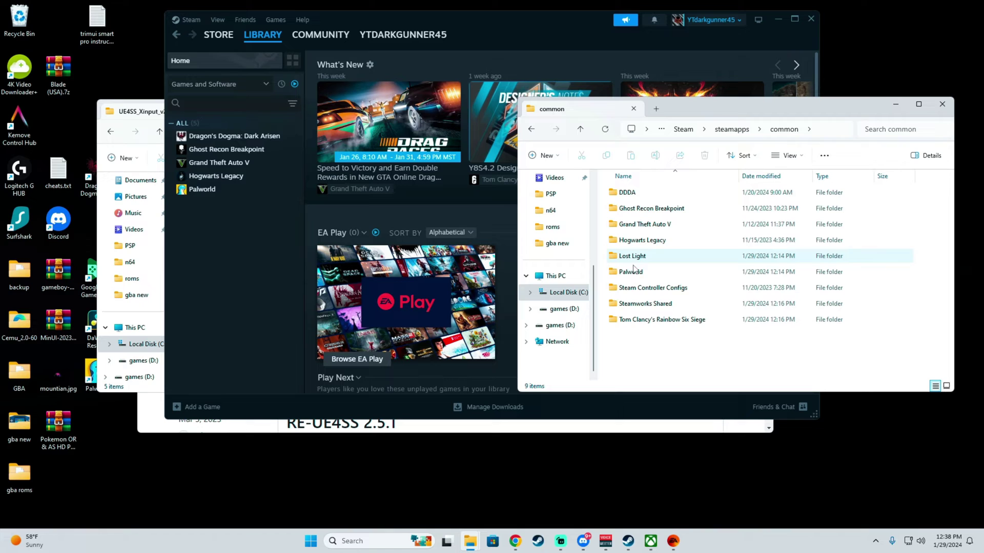
{"action": "double_click", "coordinate": [641, 271]}
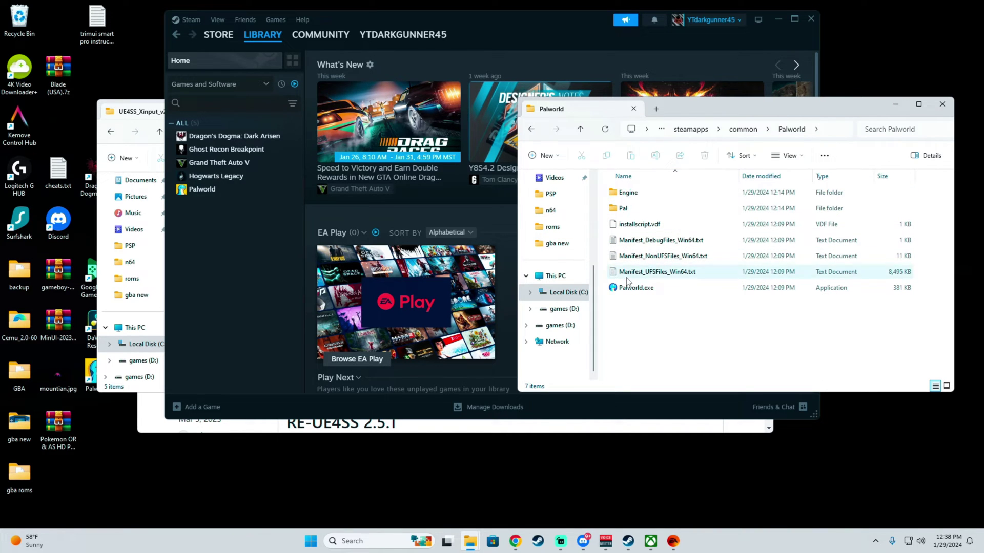
{"action": "left_click", "coordinate": [776, 20]}
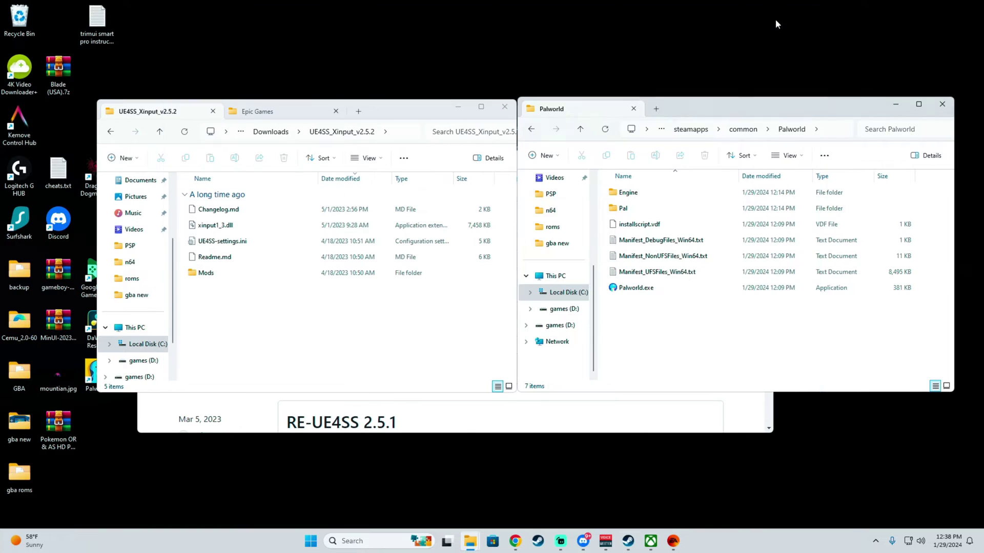
Open the Win64 folder inside Pal, Binaries in the Palworld game folder
{"action": "left_click", "coordinate": [502, 346]}
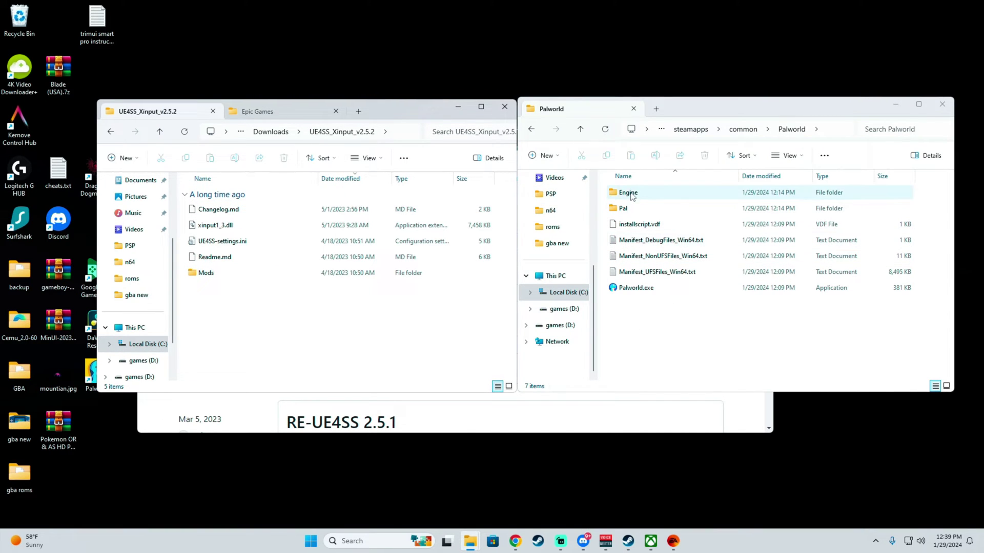
{"action": "double_click", "coordinate": [626, 209]}
{"action": "double_click", "coordinate": [643, 193]}
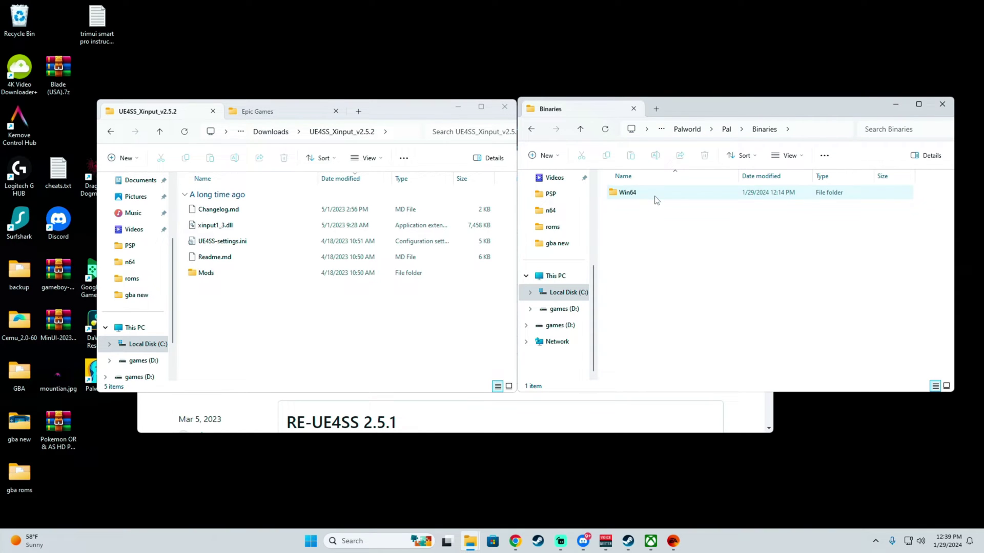
{"action": "double_click", "coordinate": [639, 192]}
{"action": "scroll", "coordinate": [657, 333], "scroll_direction": "down", "scroll_amount": 1}
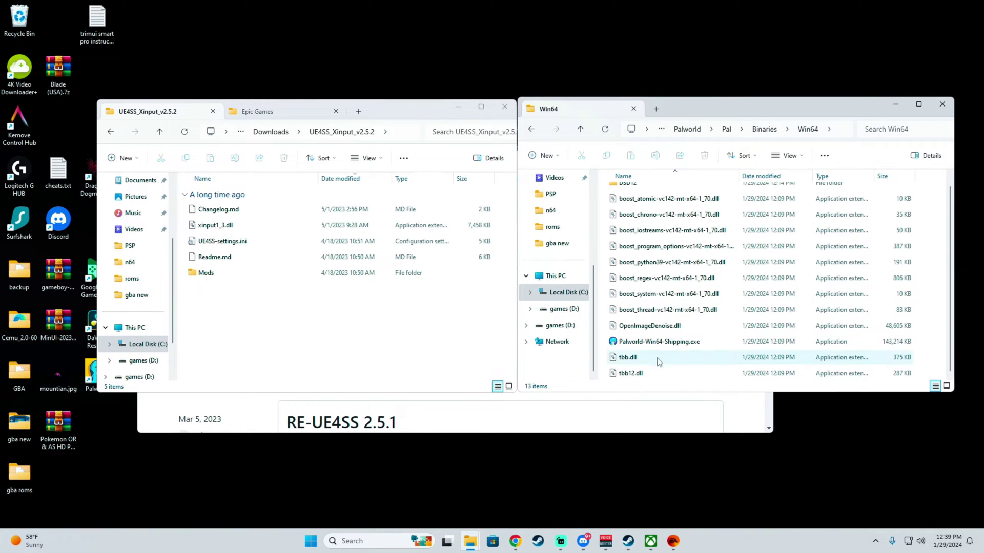
{"action": "left_click_drag", "start_coordinate": [223, 322], "coordinate": [241, 206]}
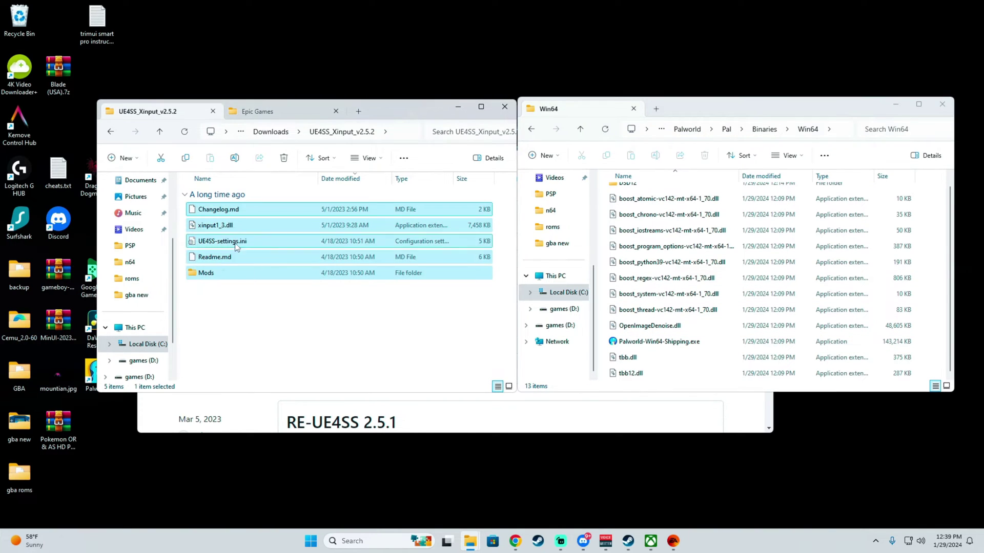
{"action": "left_click", "coordinate": [240, 311]}
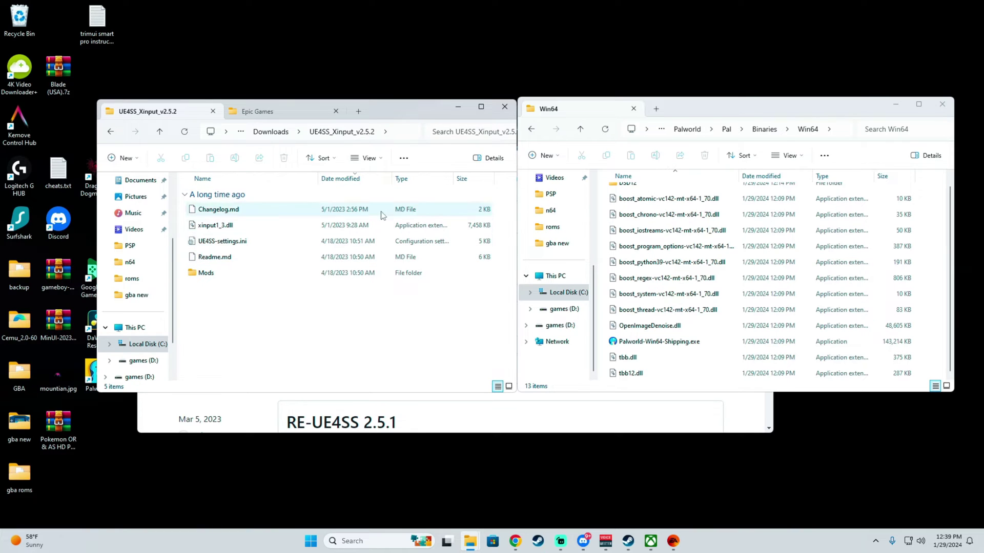
Open UE4SS-settings.ini from the UE4SS_Xinput_v2.5.2 folder and set bUseUObjectArrayCache to false
{"action": "left_click", "coordinate": [242, 245]}
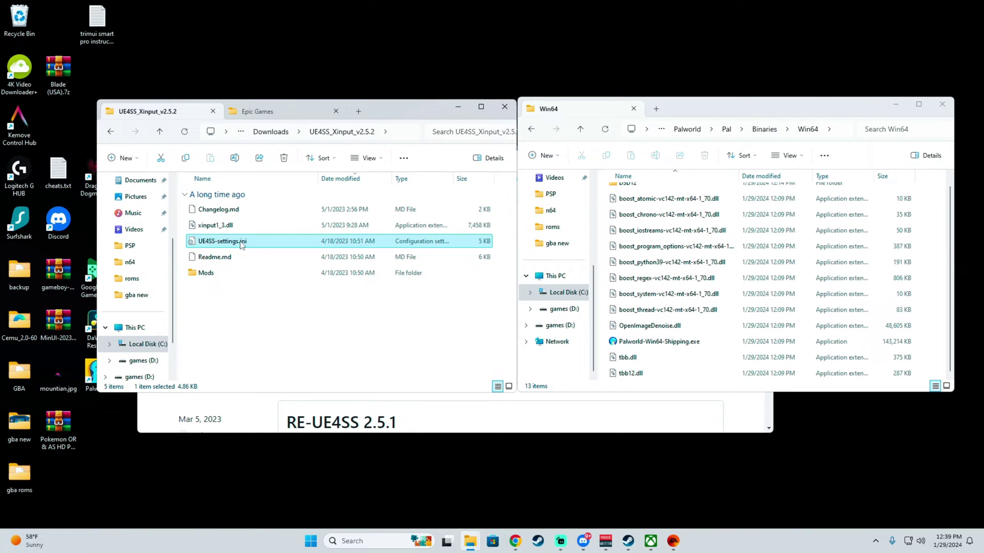
{"action": "double_click", "coordinate": [250, 249]}
{"action": "scroll", "coordinate": [231, 356], "scroll_direction": "down", "scroll_amount": 8}
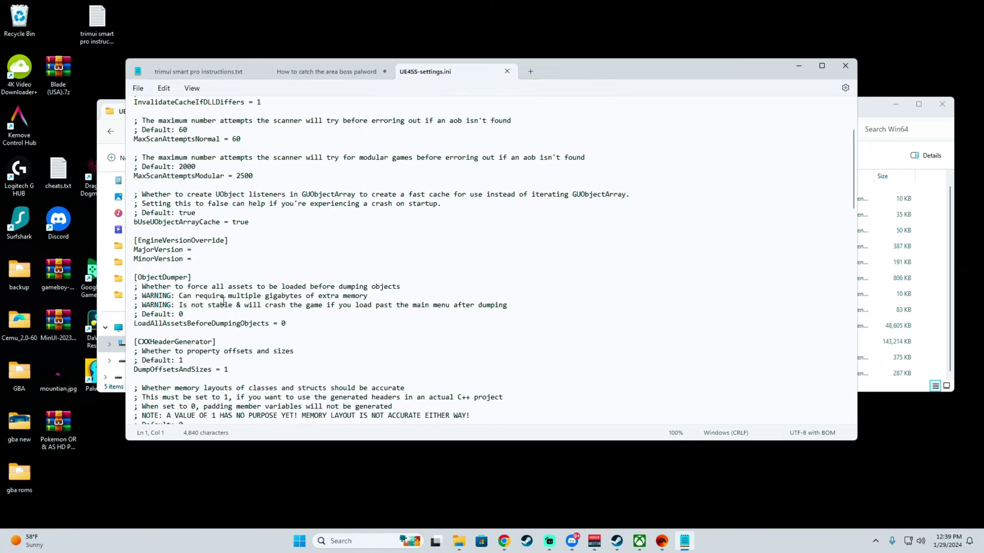
{"action": "scroll", "coordinate": [230, 356], "scroll_direction": "down", "scroll_amount": 12}
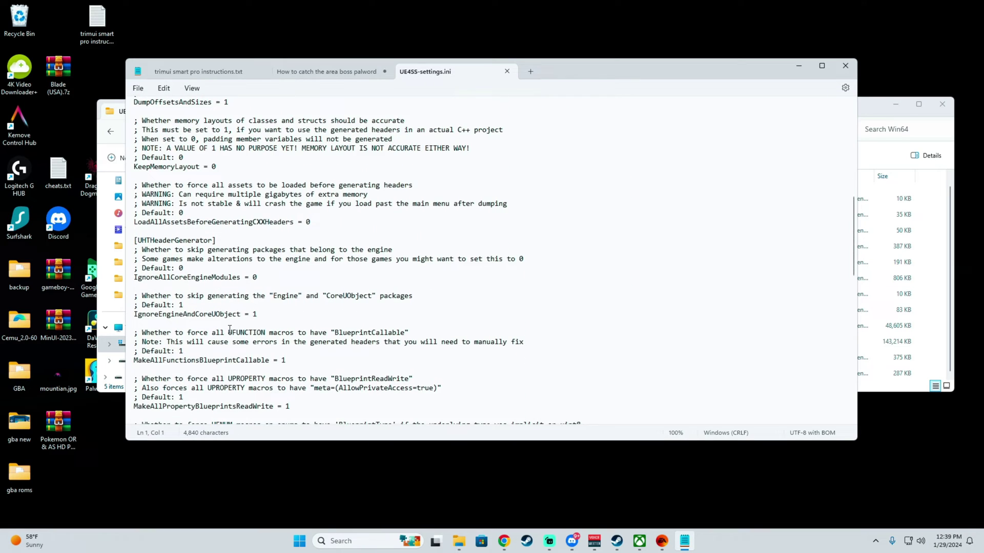
{"action": "scroll", "coordinate": [233, 332], "scroll_direction": "down", "scroll_amount": 16}
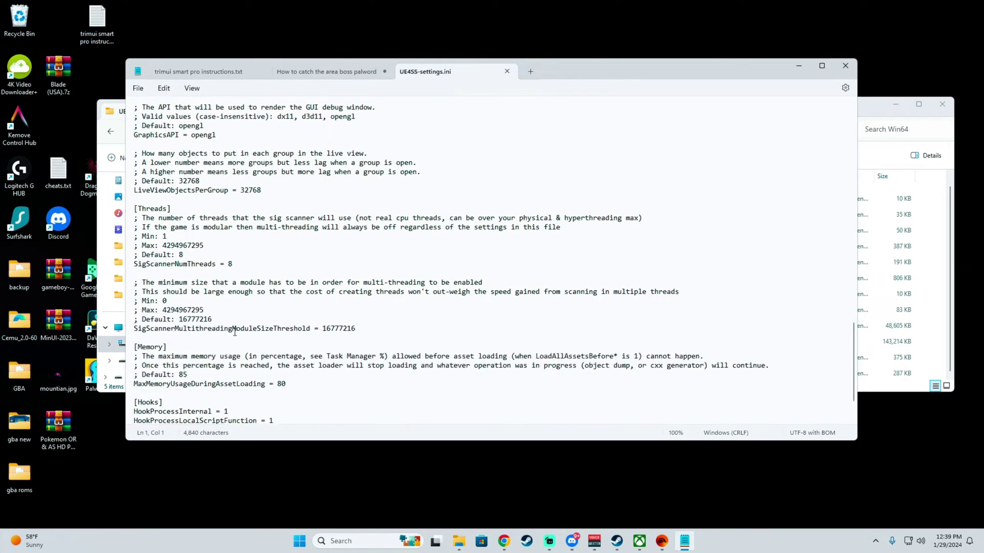
{"action": "scroll", "coordinate": [281, 309], "scroll_direction": "up", "scroll_amount": 5}
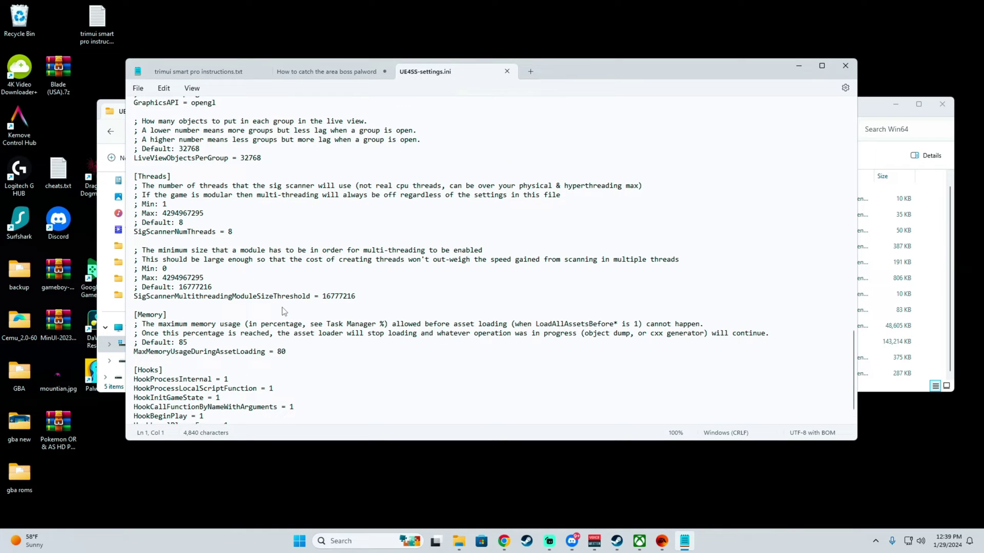
{"action": "scroll", "coordinate": [285, 306], "scroll_direction": "up", "scroll_amount": 8}
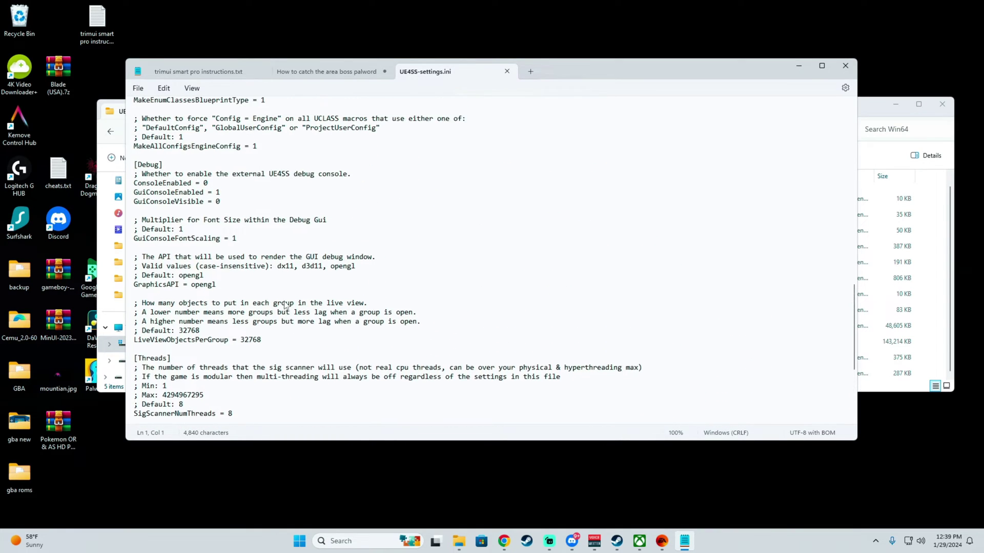
{"action": "scroll", "coordinate": [286, 302], "scroll_direction": "up", "scroll_amount": 11}
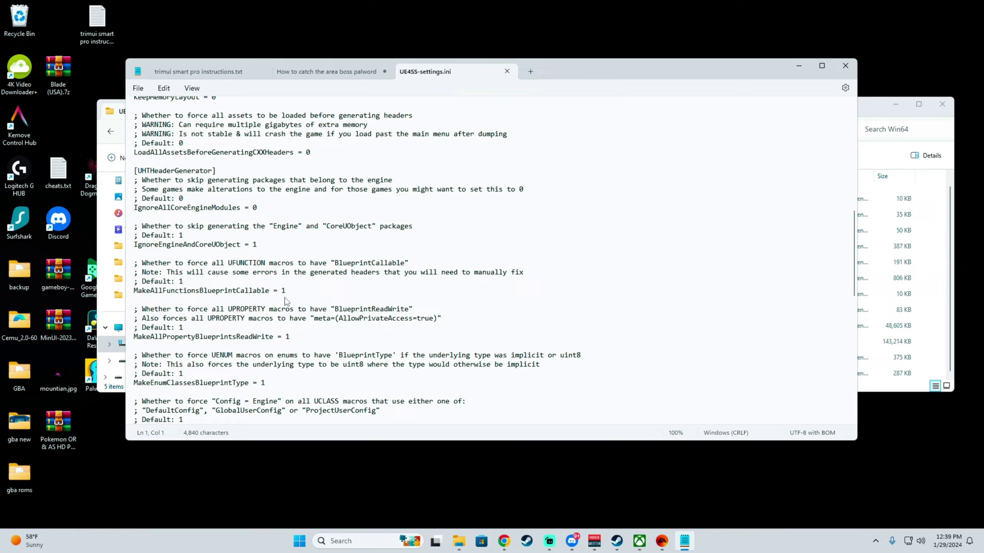
{"action": "scroll", "coordinate": [286, 300], "scroll_direction": "up", "scroll_amount": 7}
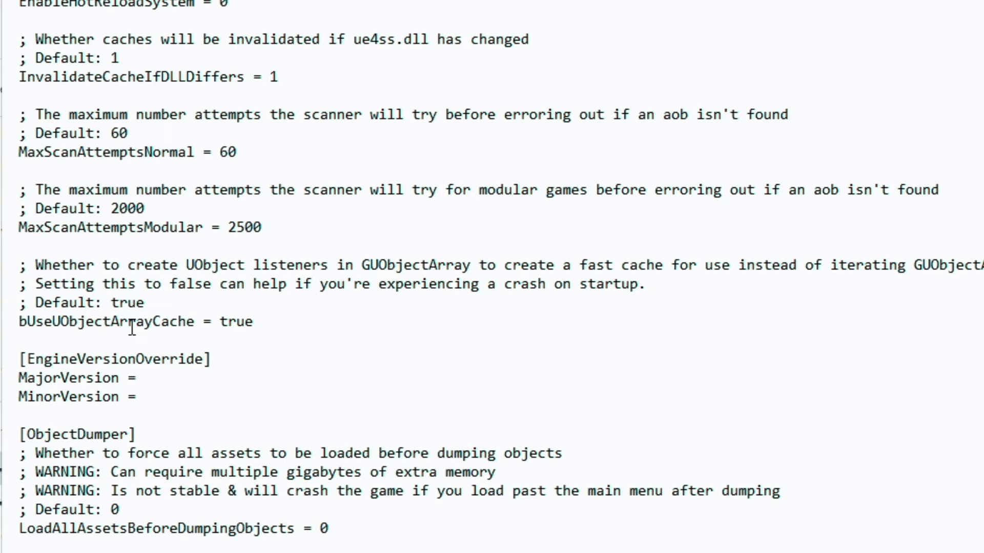
{"action": "double_click", "coordinate": [228, 322]}
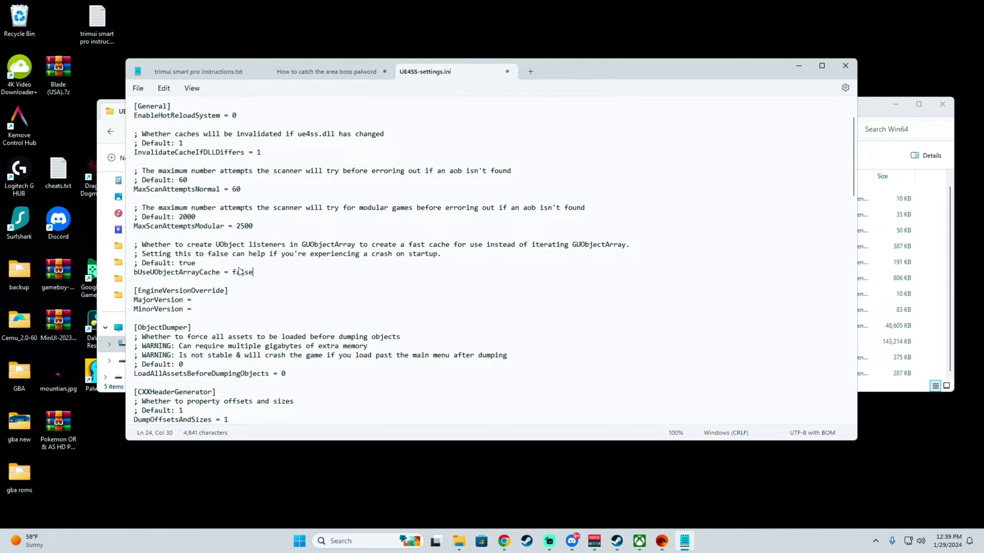
Save and close UE4SS-settings.ini, and minimize the Notepad window
{"action": "scroll", "coordinate": [264, 273], "scroll_direction": "up", "scroll_amount": 2}
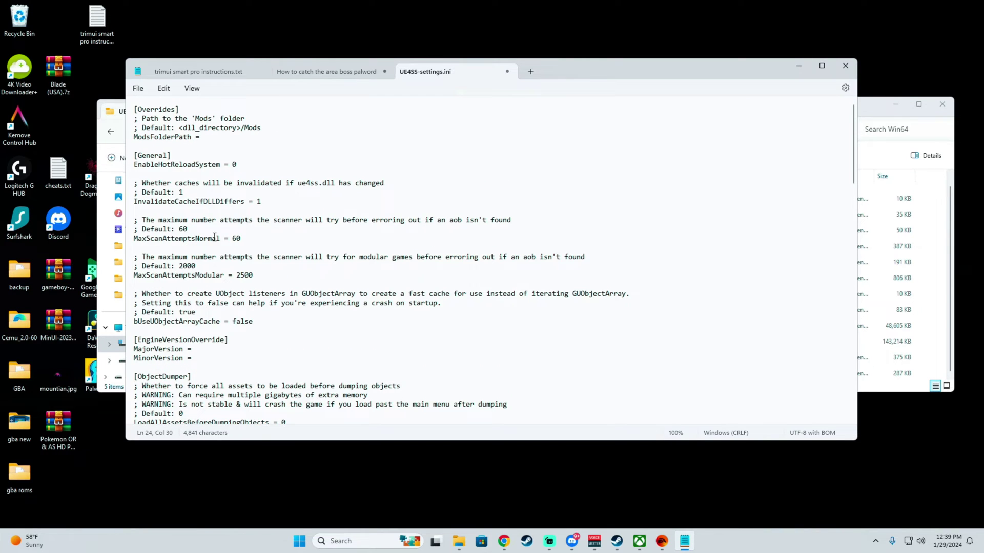
{"action": "scroll", "coordinate": [266, 272], "scroll_direction": "down", "scroll_amount": 3}
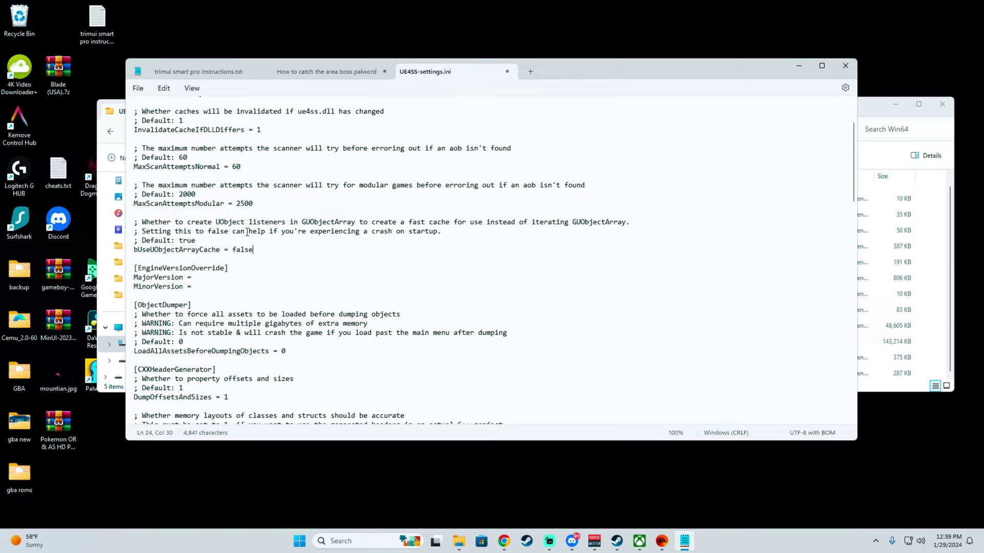
{"action": "left_click", "coordinate": [138, 89]}
{"action": "left_click", "coordinate": [152, 155]}
{"action": "left_click", "coordinate": [507, 71]}
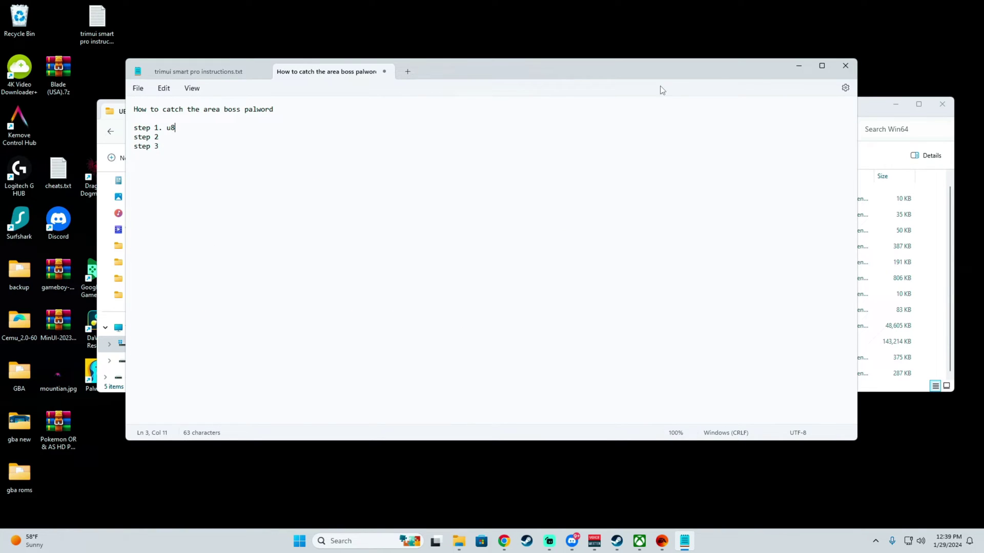
{"action": "left_click", "coordinate": [793, 64]}
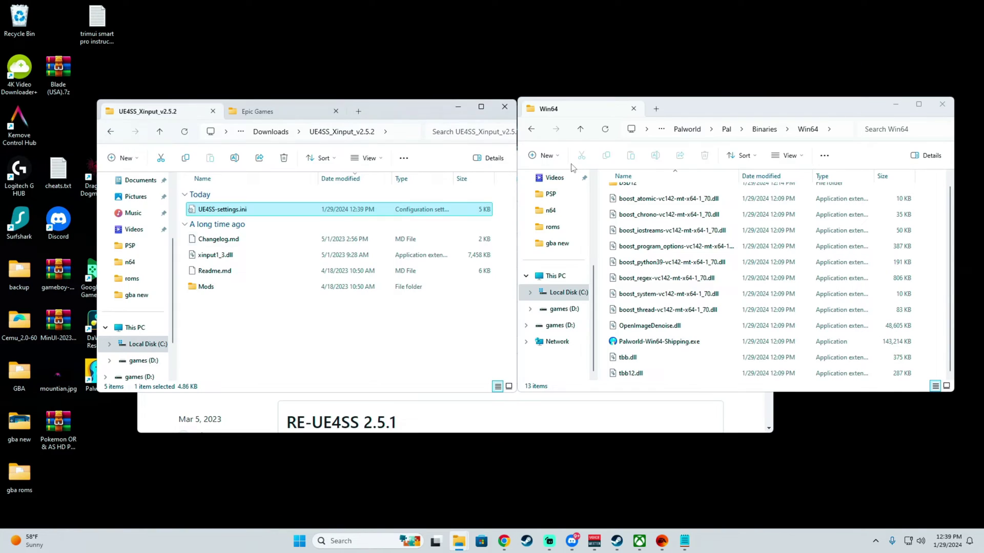
Move all the UE4SS_Xinput_v2.5.2 files and its Mods folder into Palworld's Win64 folder
{"action": "left_click", "coordinate": [284, 329]}
{"action": "left_click_drag", "start_coordinate": [228, 336], "coordinate": [188, 204]}
{"action": "left_click_drag", "start_coordinate": [639, 297], "coordinate": [753, 310]}
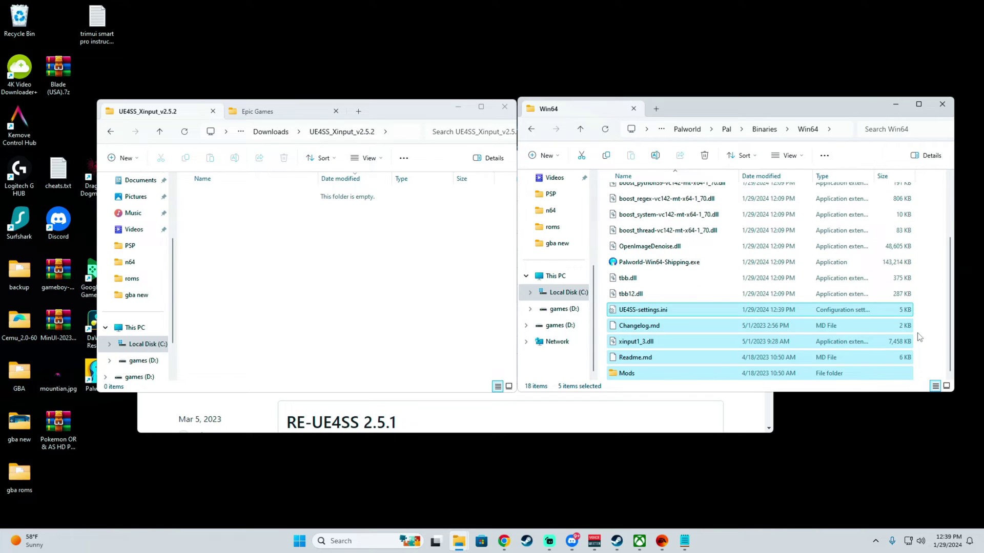
{"action": "left_click", "coordinate": [920, 337]}
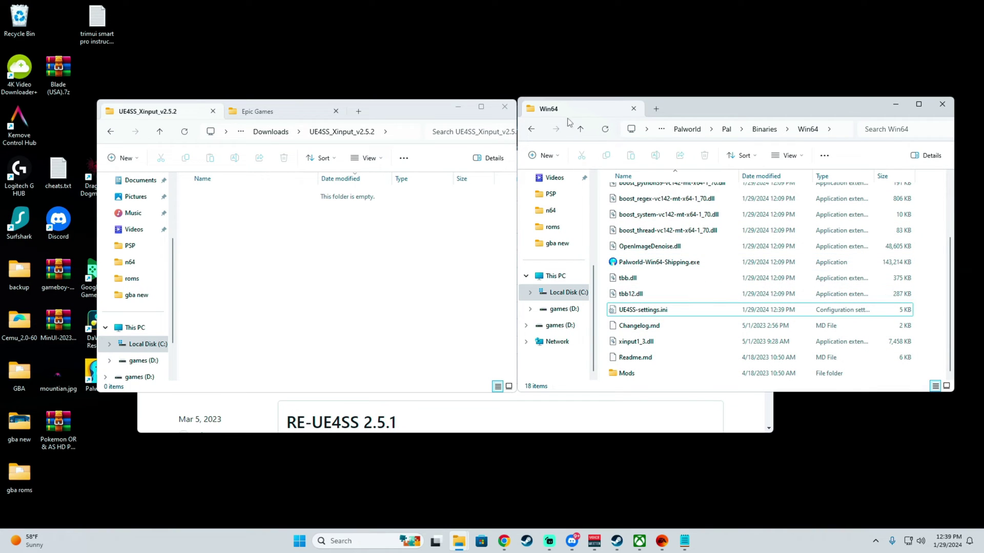
Go back to the Pal folder and open Content, Paks
{"action": "left_click", "coordinate": [532, 129]}
{"action": "left_click", "coordinate": [533, 129]}
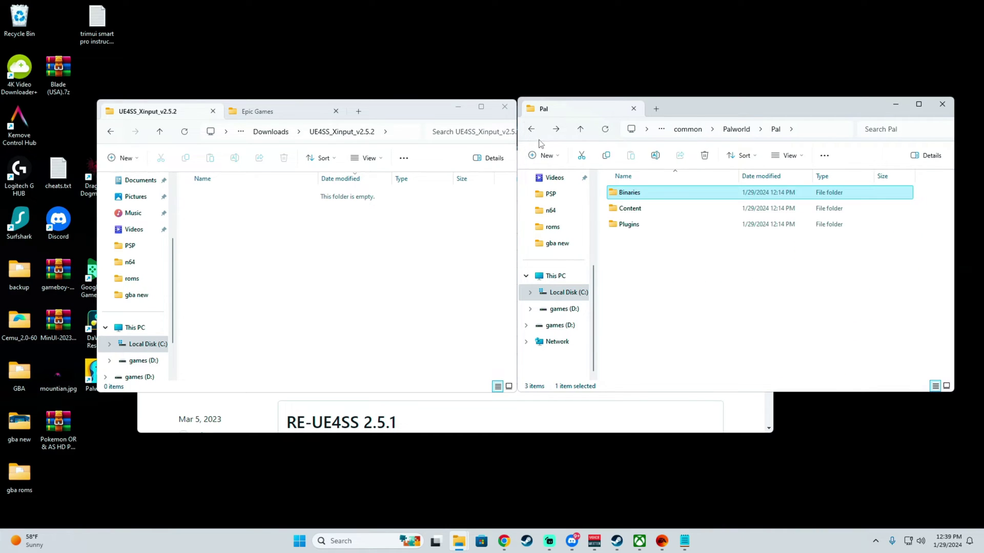
{"action": "double_click", "coordinate": [638, 212]}
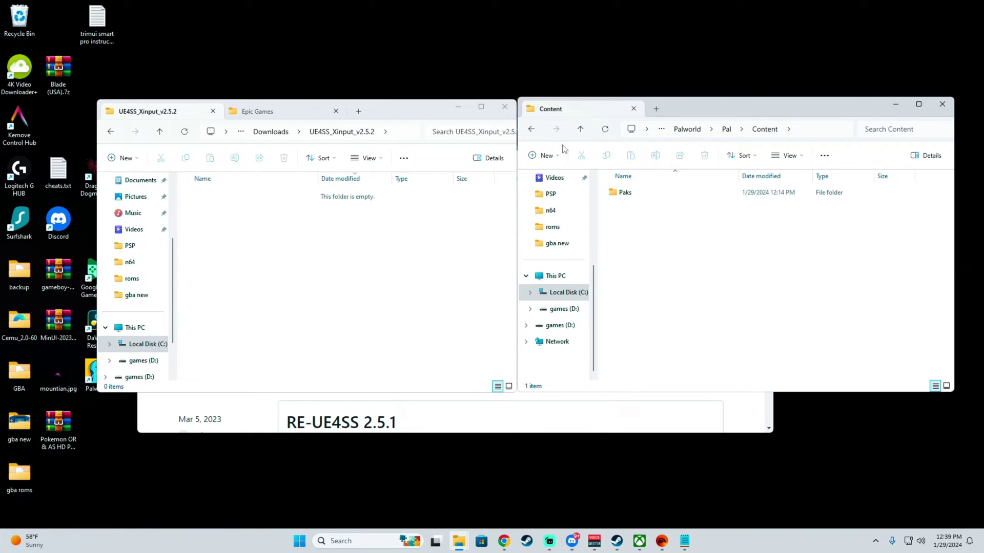
{"action": "key", "text": "alt+Left"}
{"action": "double_click", "coordinate": [626, 208]}
{"action": "double_click", "coordinate": [625, 194]}
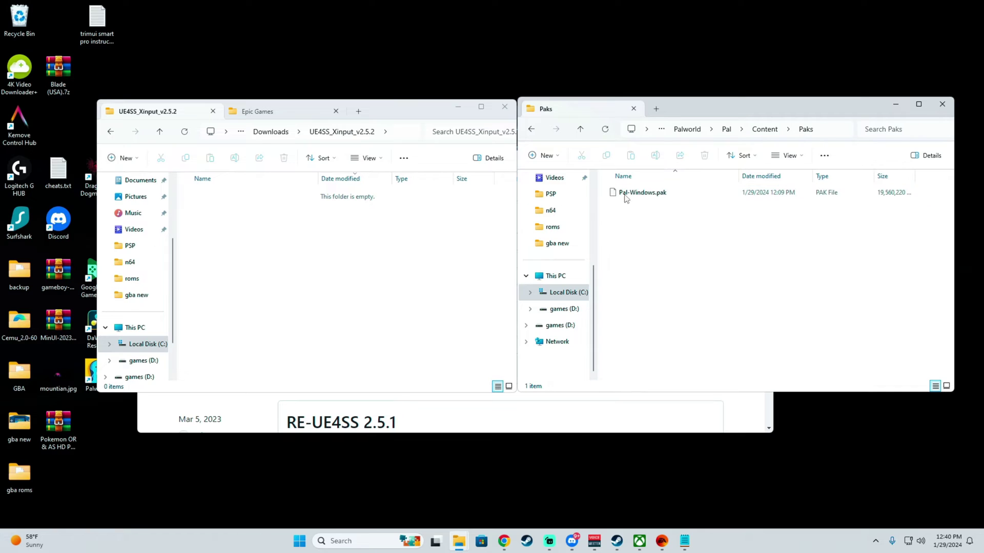
Create a folder named Mods inside Paks and open it
{"action": "right_click", "coordinate": [656, 240]}
{"action": "mouse_move", "coordinate": [720, 323]}
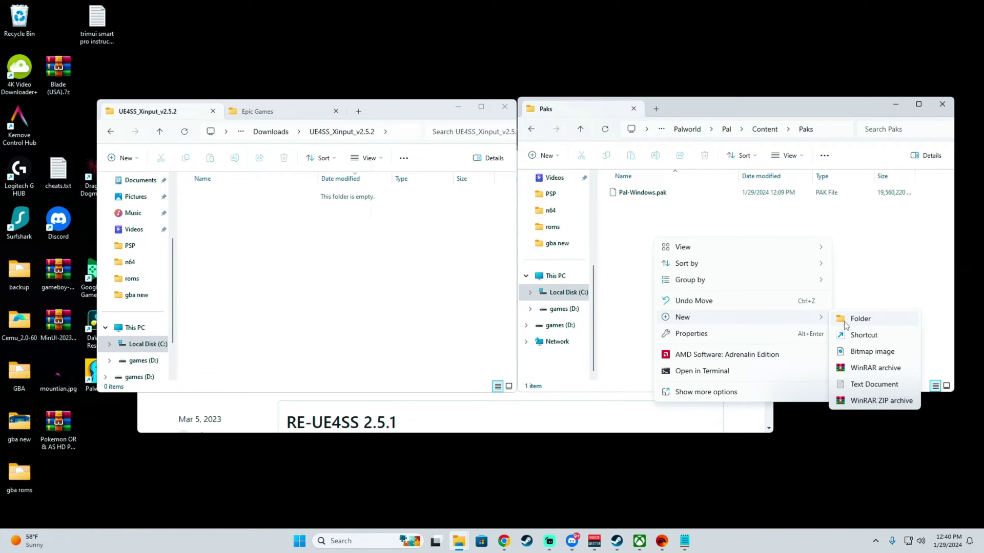
{"action": "left_click", "coordinate": [845, 319]}
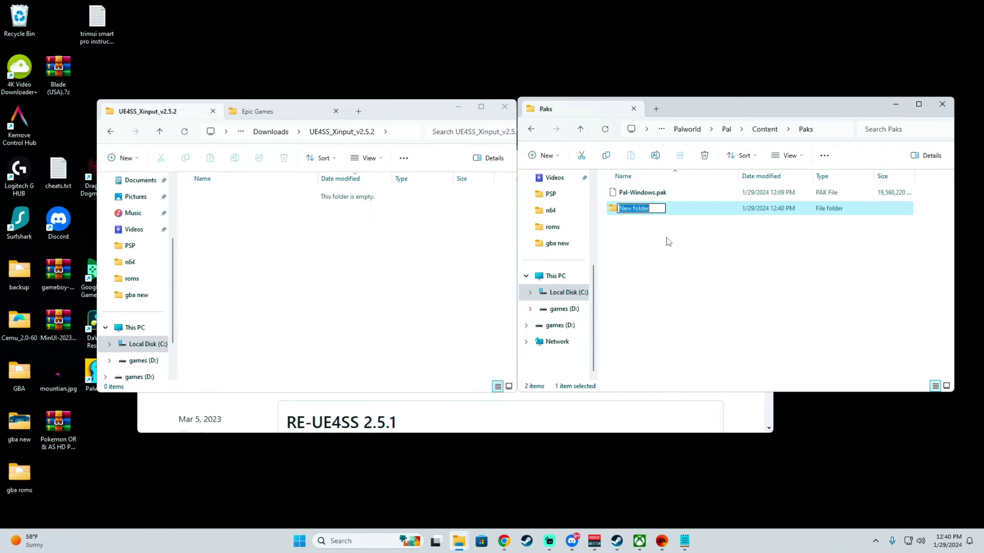
{"action": "double_click", "coordinate": [661, 210]}
{"action": "left_click", "coordinate": [531, 131]}
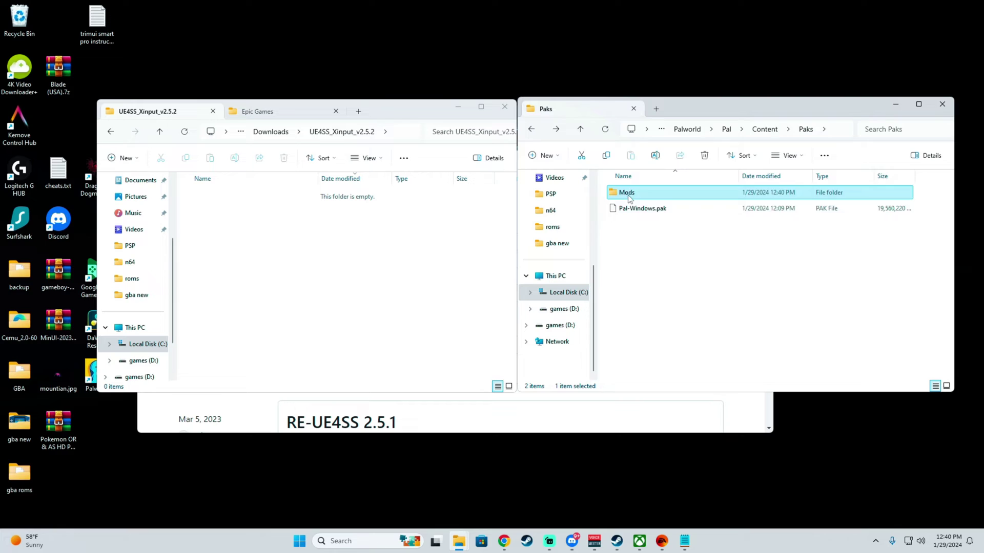
{"action": "double_click", "coordinate": [629, 195]}
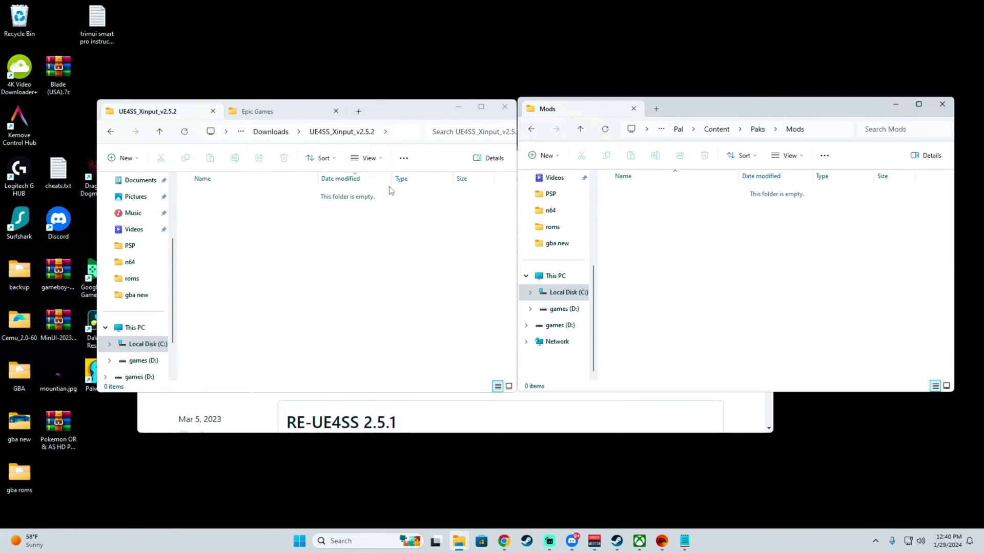
Switch to Chrome, search Google for palworld mods in a new tab, and open the Palworld mods page on Nexus Mods
{"action": "mouse_move", "coordinate": [505, 539]}
{"action": "left_click", "coordinate": [546, 505]}
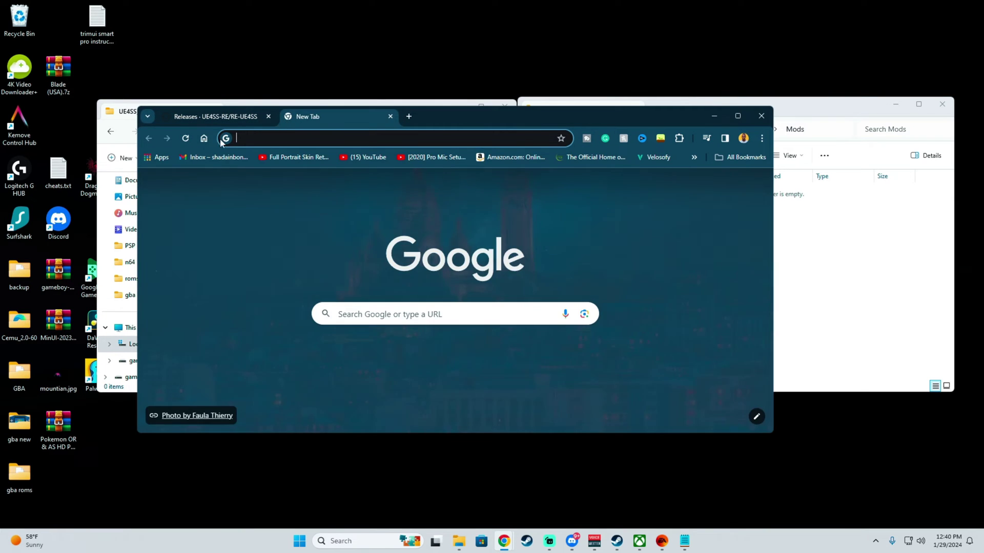
{"action": "type", "text": "google.com"}
{"action": "key", "text": "Return"}
{"action": "type", "text": "pal"}
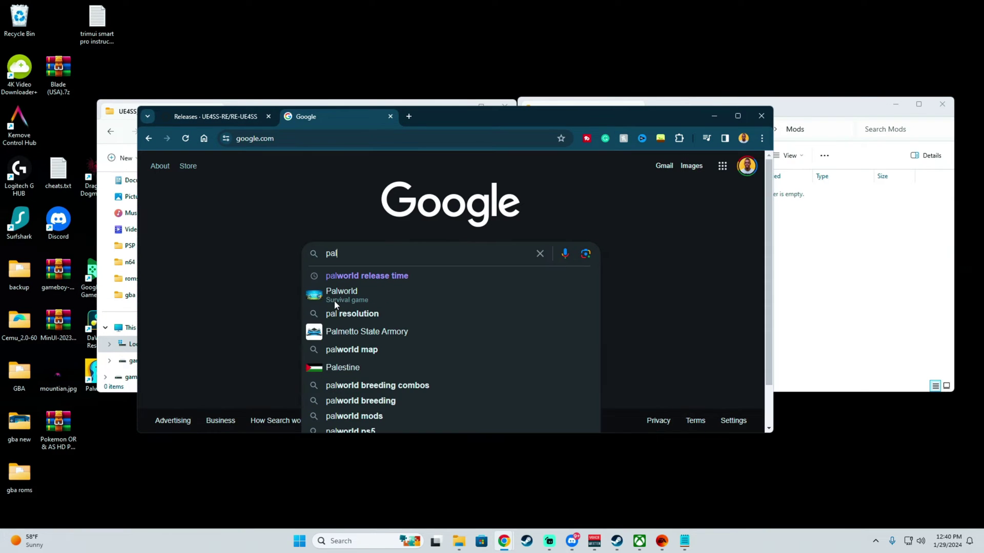
{"action": "type", "text": "world "}
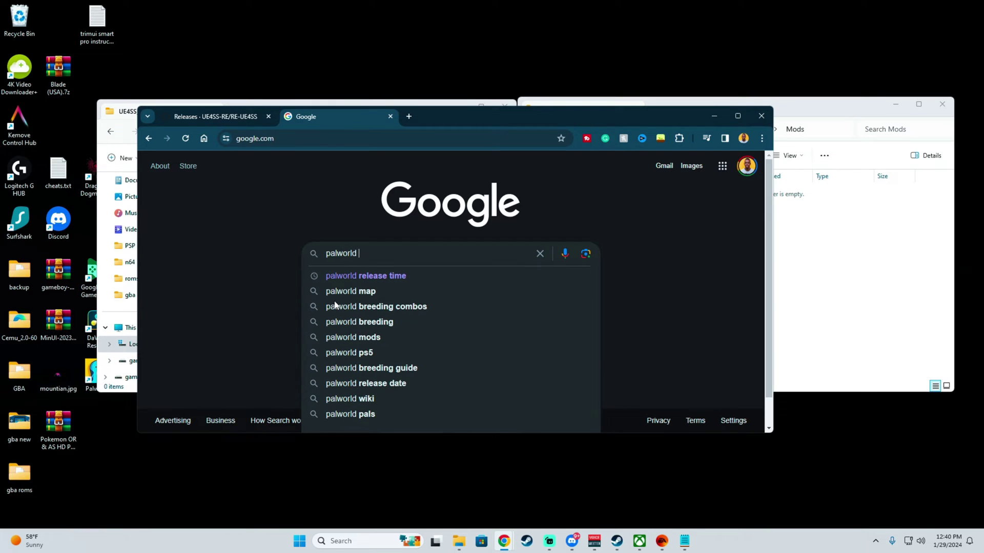
{"action": "type", "text": "mods"}
{"action": "key", "text": "Return"}
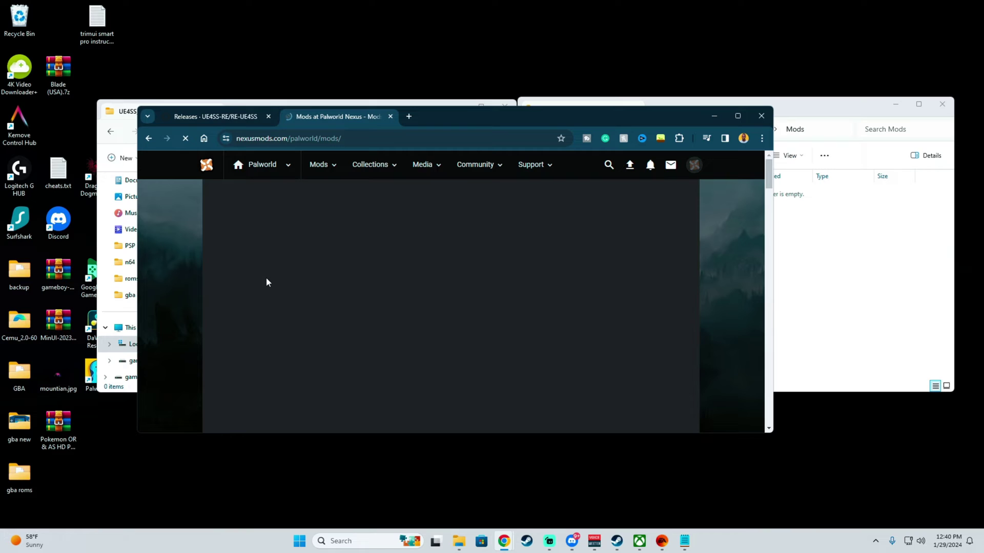
Browse the Palworld mod listings on Nexus Mods for gameplay and visual mods
{"action": "scroll", "coordinate": [351, 275], "scroll_direction": "down", "scroll_amount": 5}
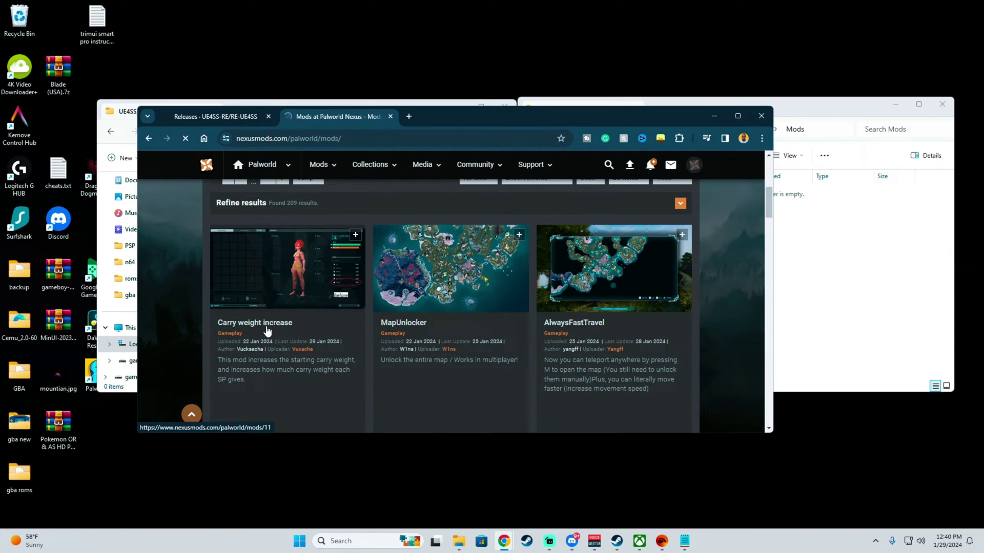
{"action": "scroll", "coordinate": [295, 311], "scroll_direction": "down", "scroll_amount": 4}
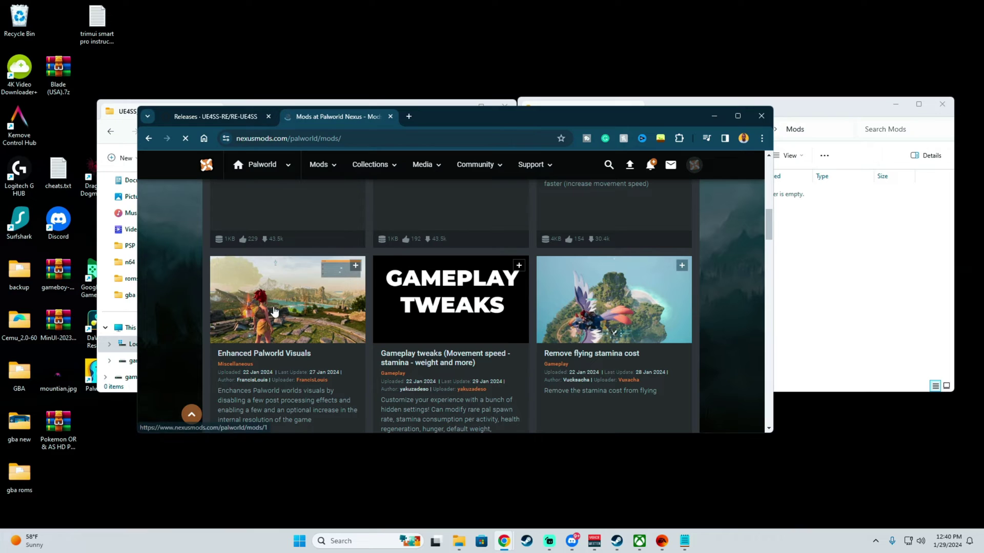
{"action": "scroll", "coordinate": [269, 340], "scroll_direction": "down", "scroll_amount": 1}
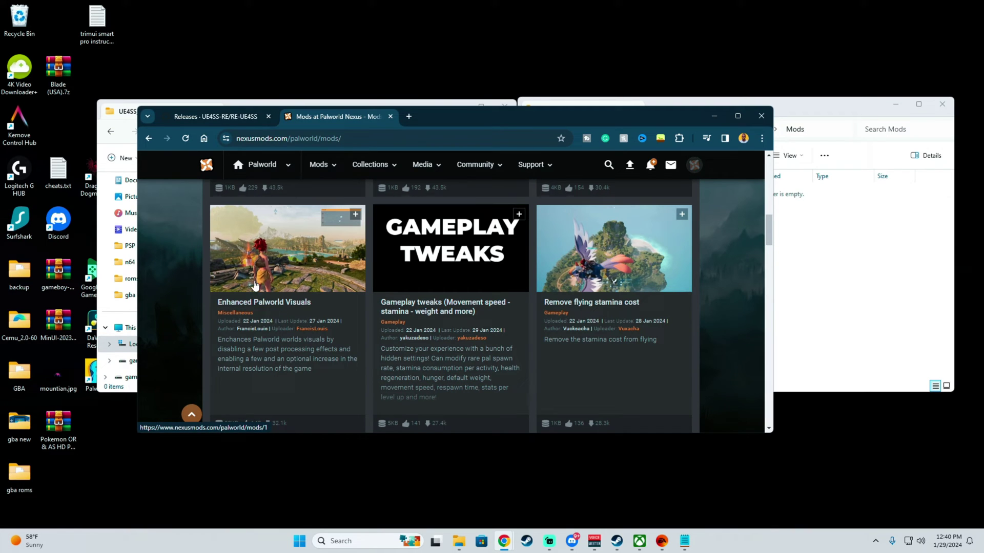
{"action": "scroll", "coordinate": [275, 263], "scroll_direction": "down", "scroll_amount": 8}
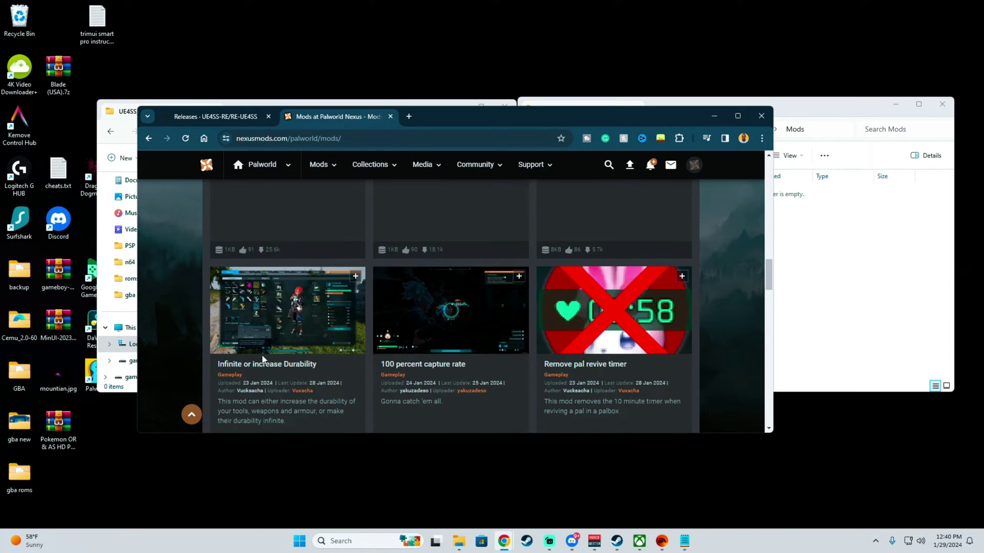
{"action": "scroll", "coordinate": [276, 369], "scroll_direction": "down", "scroll_amount": 5}
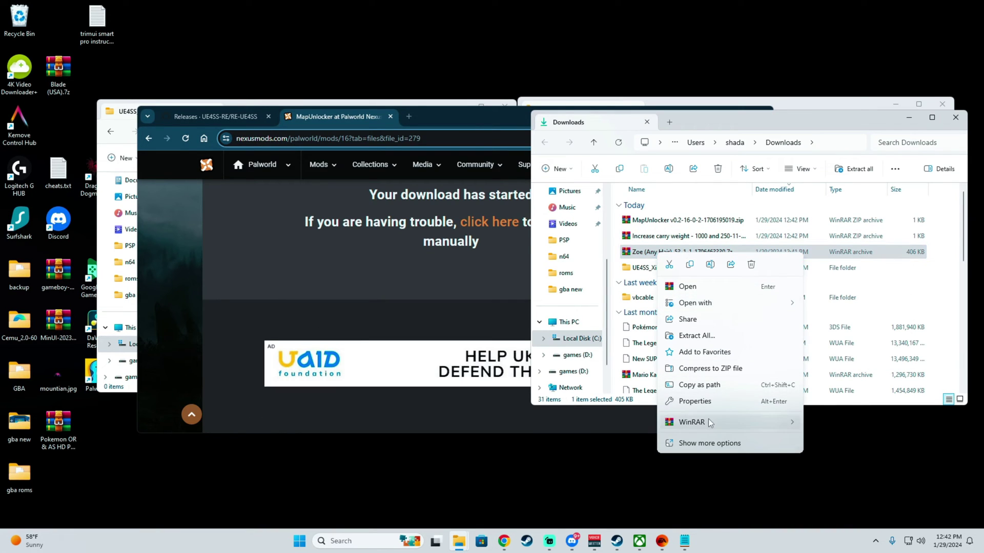
Extract the Zoe (Any Hair), Increase carry weight and MapUnlocker archives in Downloads, each into a folder of its own name
{"action": "mouse_move", "coordinate": [791, 419]}
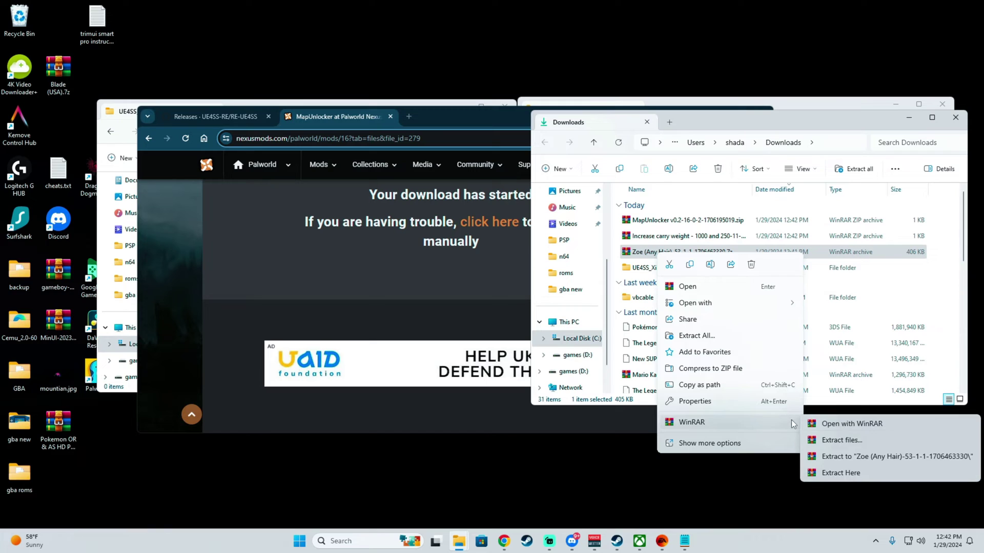
{"action": "left_click", "coordinate": [847, 455]}
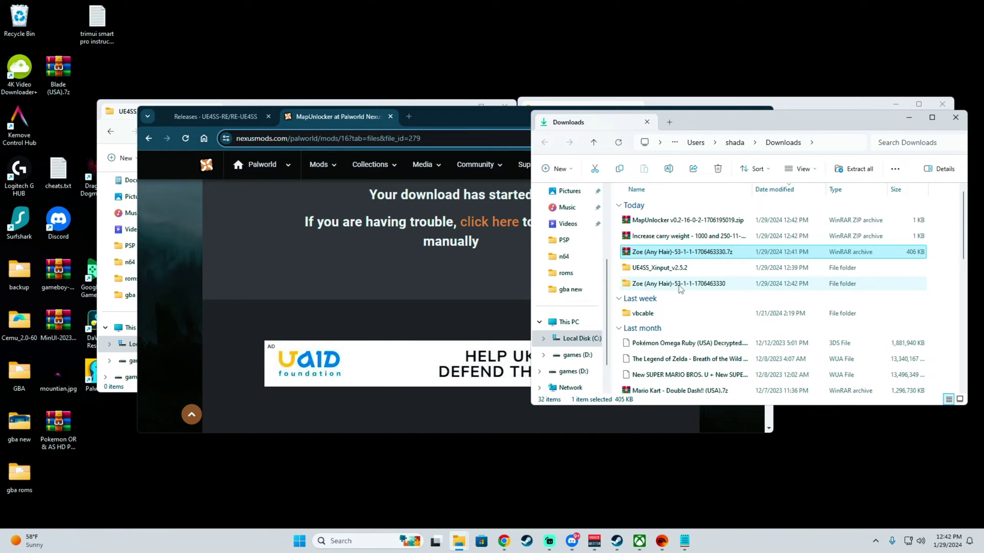
{"action": "right_click", "coordinate": [681, 236]}
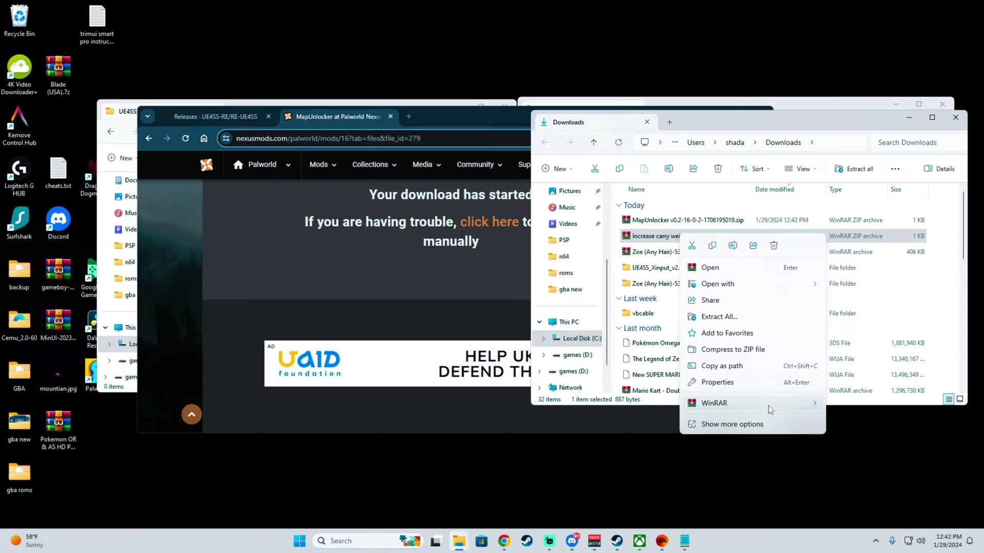
{"action": "mouse_move", "coordinate": [785, 408]}
{"action": "left_click", "coordinate": [616, 434]}
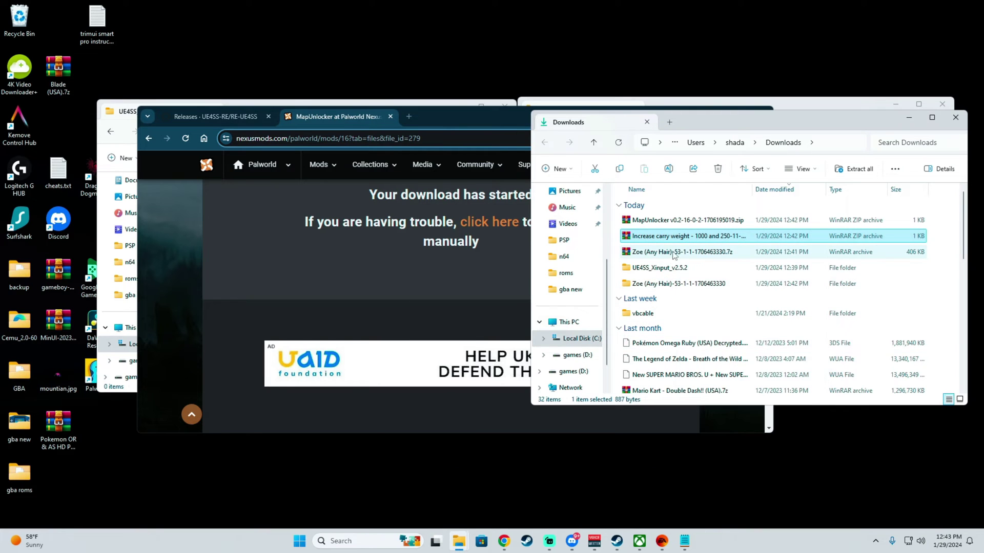
{"action": "right_click", "coordinate": [678, 220]}
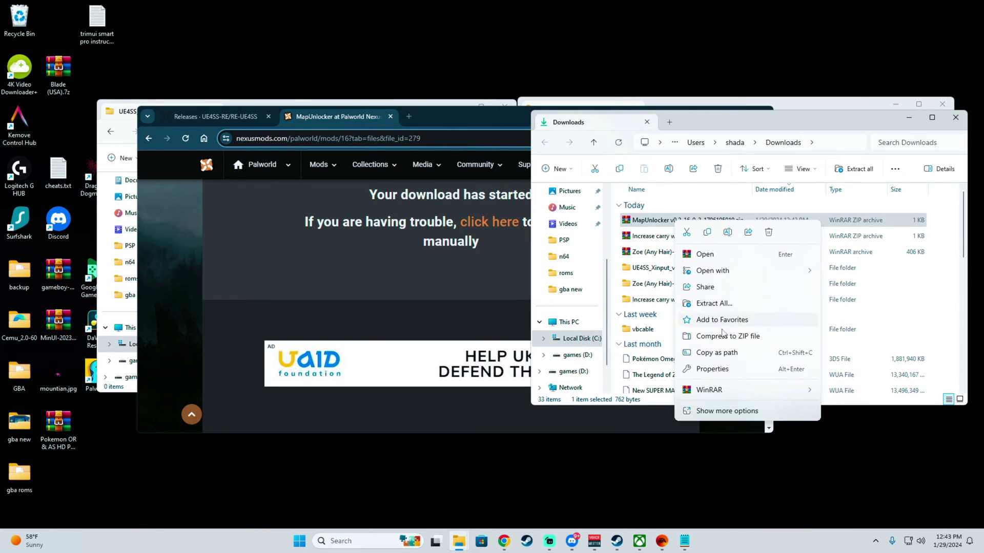
{"action": "mouse_move", "coordinate": [747, 392]}
{"action": "left_click", "coordinate": [626, 424]}
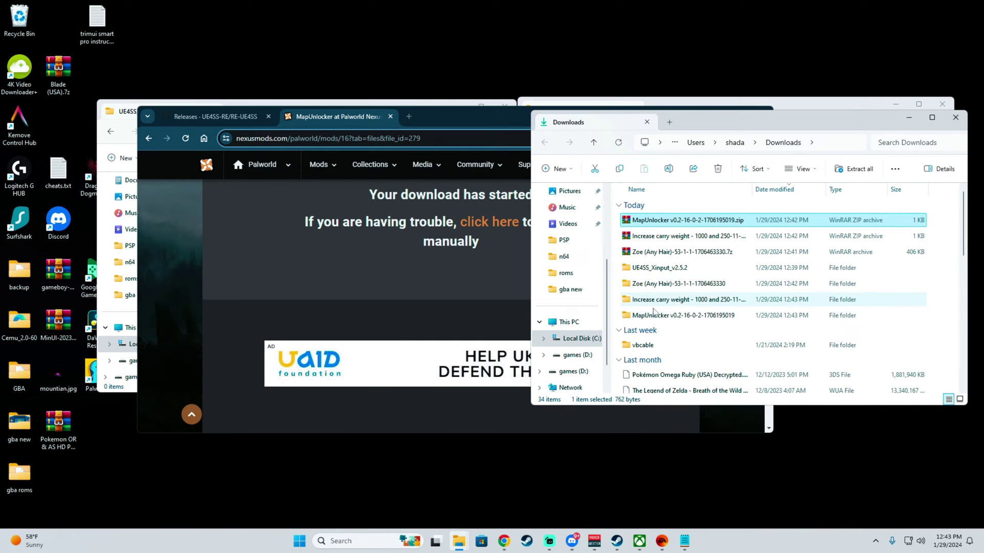
Copy ZoeAnyHair_P.pak from the extracted Zoe (Any Hair) folder into the Mods folder inside Paks
{"action": "double_click", "coordinate": [638, 283]}
{"action": "left_click", "coordinate": [657, 221]}
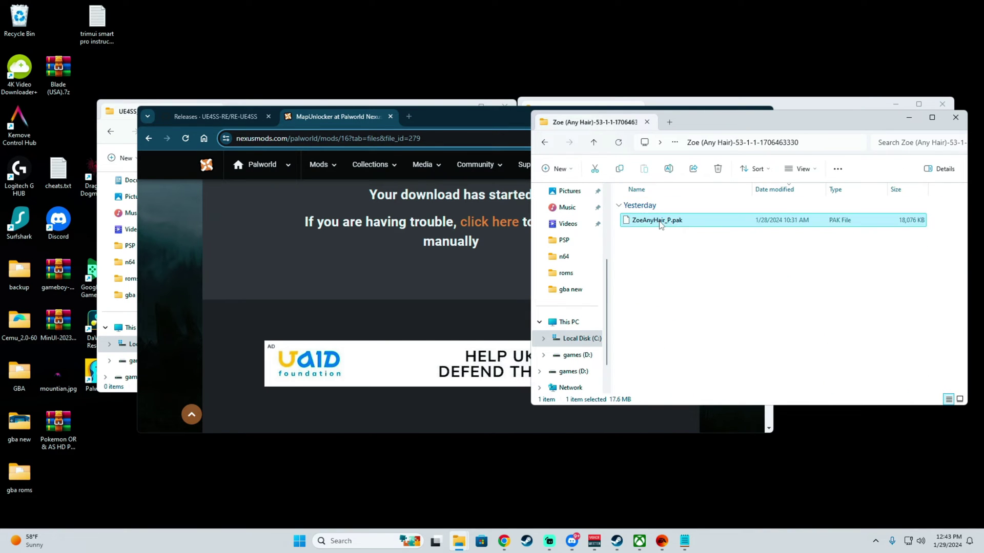
{"action": "right_click", "coordinate": [659, 221]}
{"action": "left_click", "coordinate": [692, 234]}
{"action": "left_click", "coordinate": [800, 99]}
{"action": "right_click", "coordinate": [680, 215]}
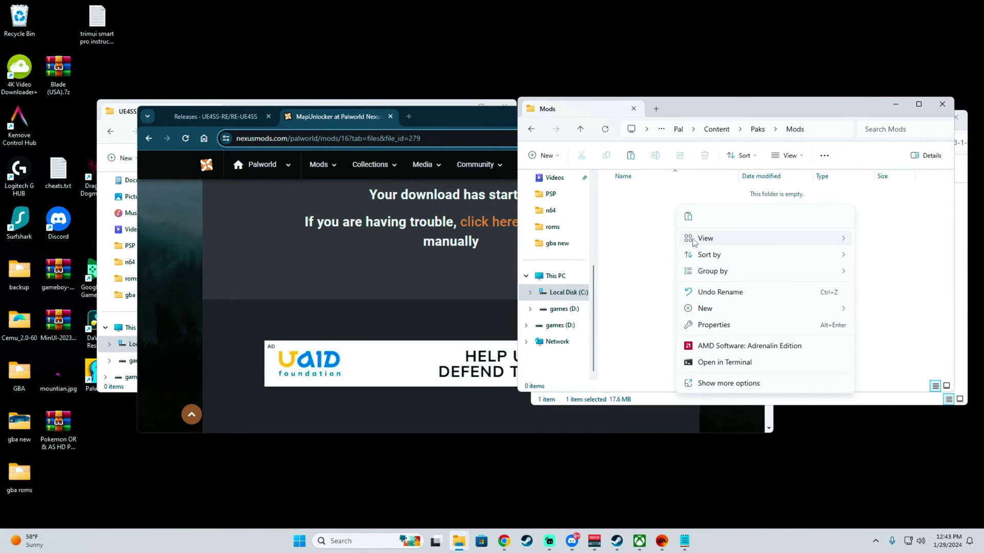
{"action": "left_click", "coordinate": [693, 220]}
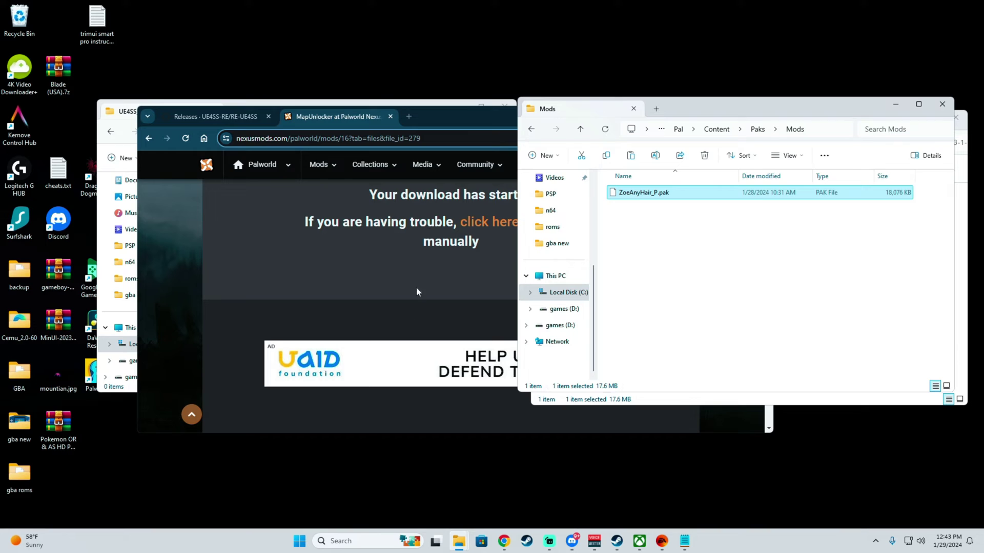
Copy the vuxWeightIncrease folder from the extracted Increase carry weight download to the clipboard and return to Downloads
{"action": "left_click_drag", "start_coordinate": [720, 114], "coordinate": [710, 272]}
{"action": "left_click", "coordinate": [673, 239]}
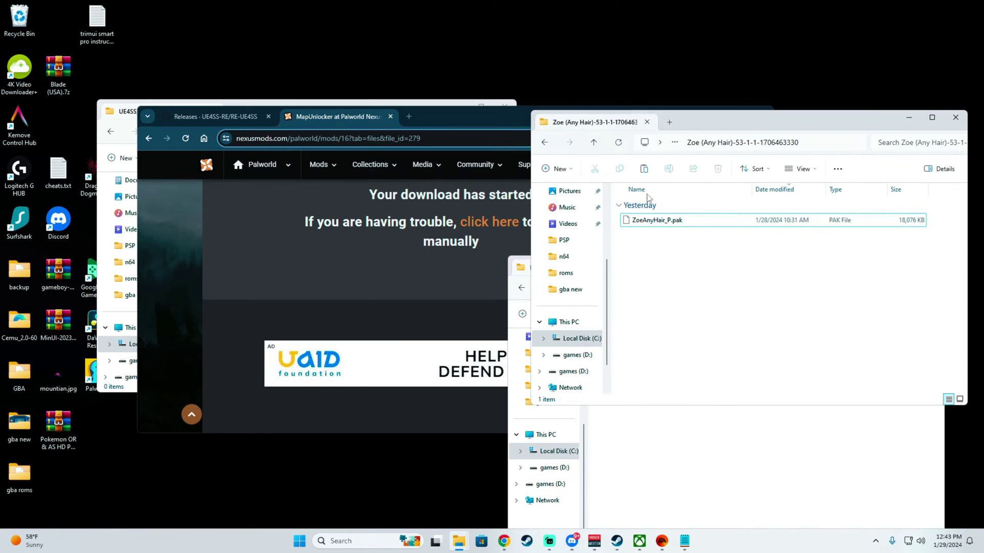
{"action": "left_click", "coordinate": [541, 144]}
{"action": "double_click", "coordinate": [661, 271]}
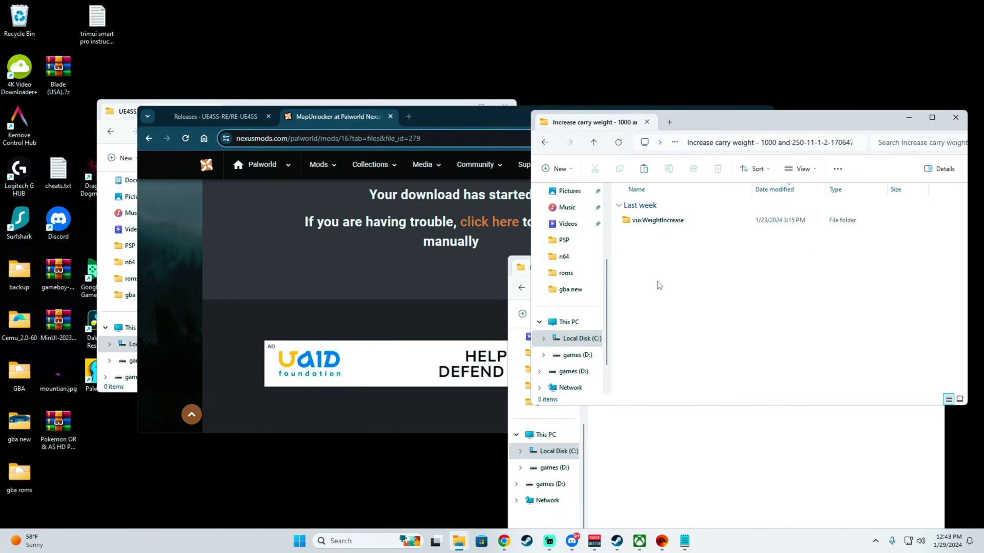
{"action": "double_click", "coordinate": [677, 221]}
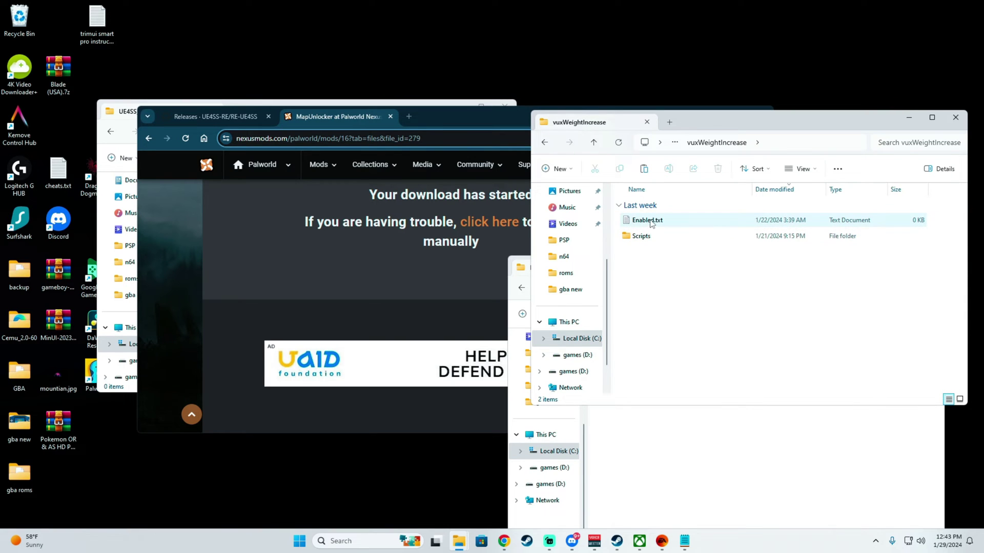
{"action": "key", "text": "alt+Left"}
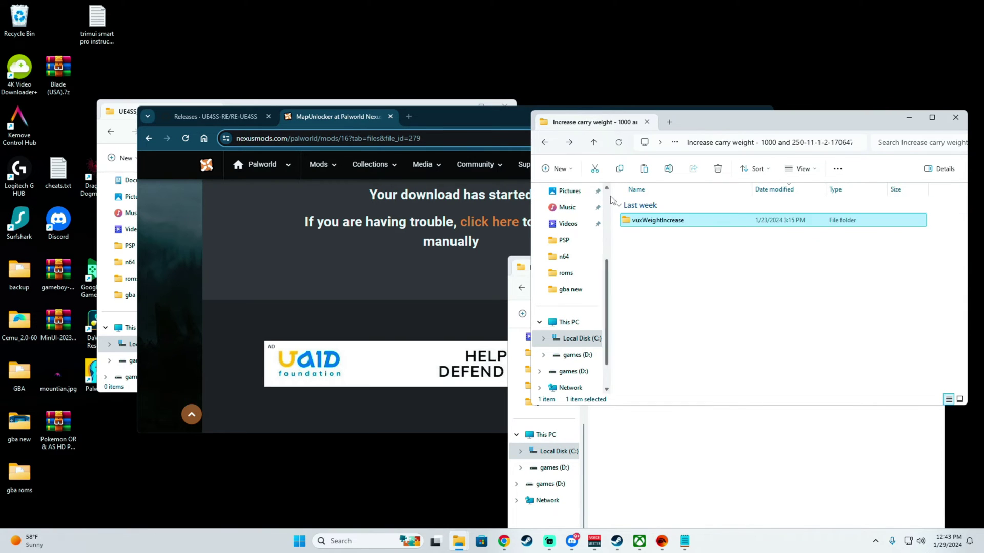
{"action": "right_click", "coordinate": [652, 225]}
{"action": "left_click", "coordinate": [681, 235]}
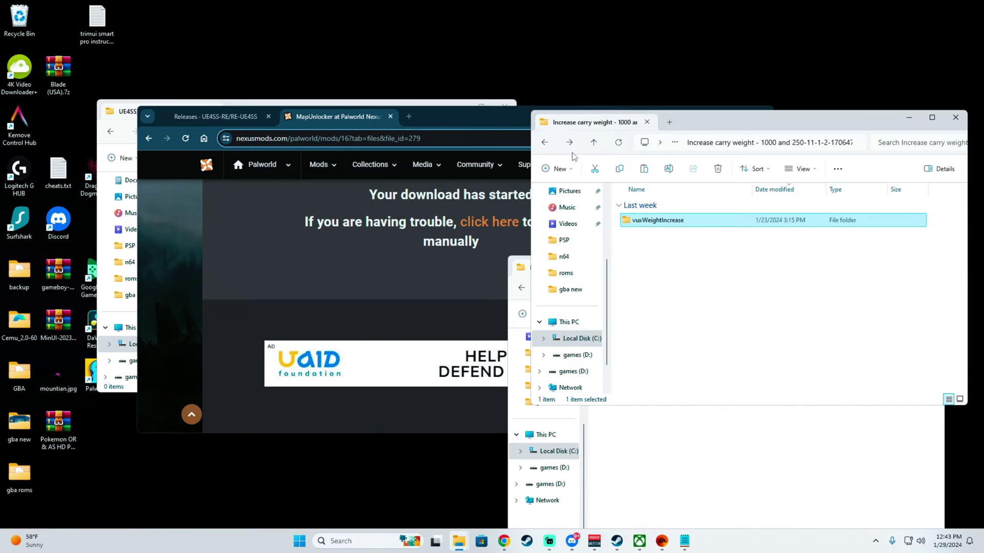
{"action": "left_click", "coordinate": [544, 142]}
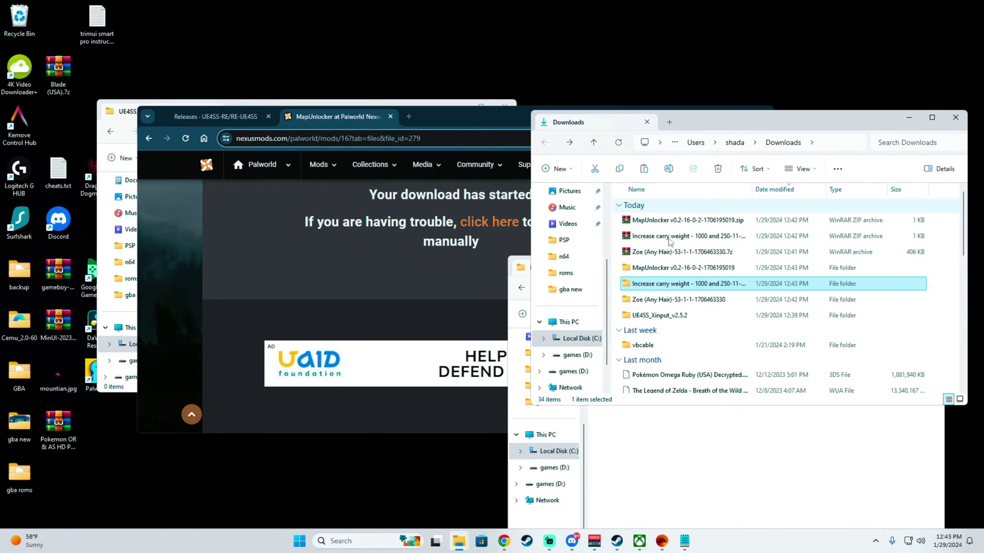
Go back from Paks' Mods folder to the Pal folder and open Binaries, Win64
{"action": "left_click", "coordinate": [645, 428]}
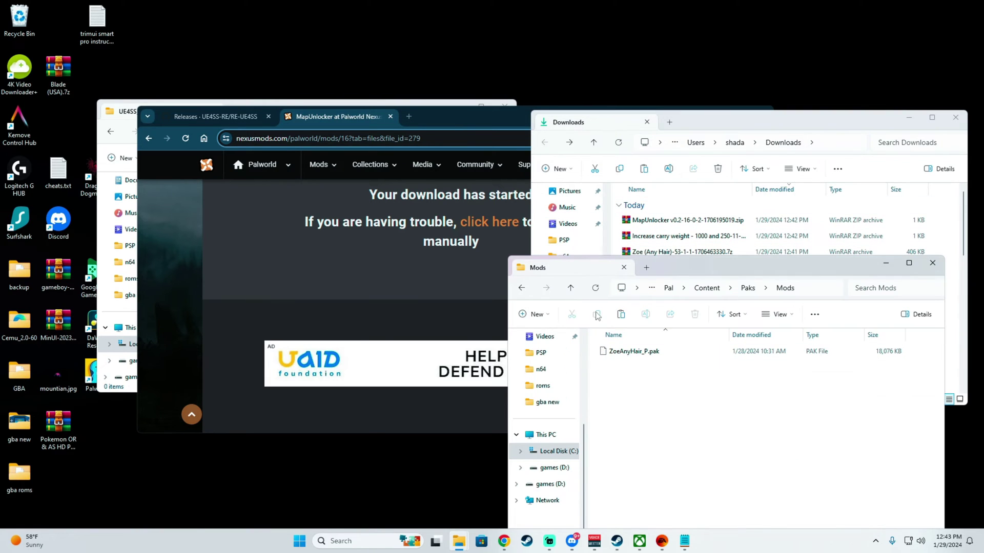
{"action": "left_click", "coordinate": [522, 288]}
{"action": "left_click", "coordinate": [522, 288]}
{"action": "left_click", "coordinate": [522, 288]}
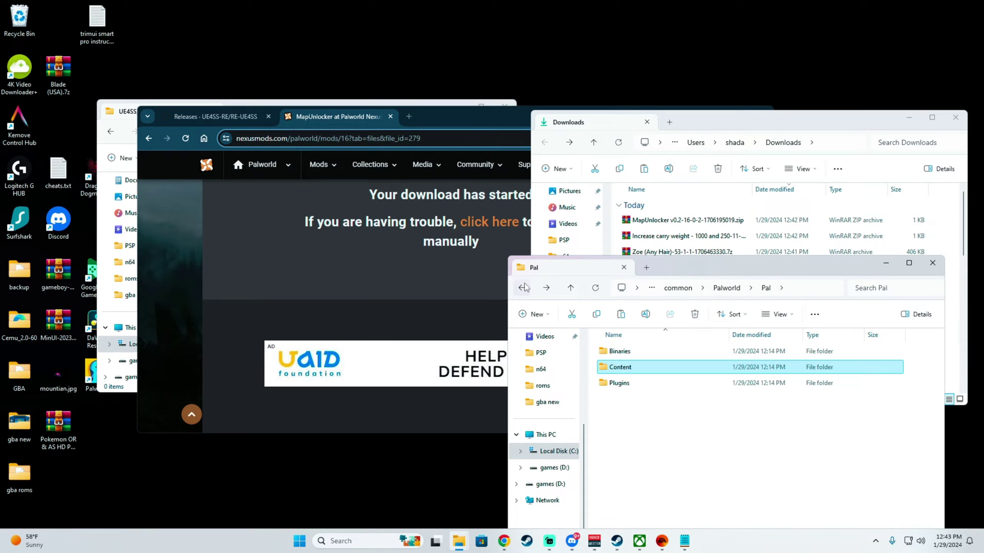
{"action": "double_click", "coordinate": [631, 352]}
{"action": "double_click", "coordinate": [632, 352]}
Open the Mods folder inside Win64 and paste the vuxWeightIncrease folder into it
{"action": "scroll", "coordinate": [652, 402], "scroll_direction": "down", "scroll_amount": 5}
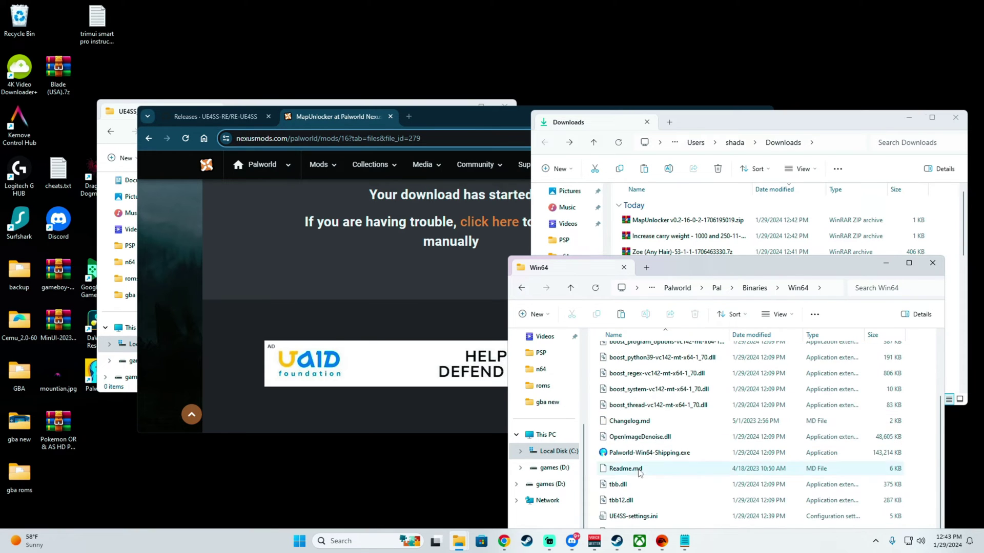
{"action": "left_click_drag", "start_coordinate": [780, 265], "coordinate": [552, 175]}
{"action": "scroll", "coordinate": [410, 342], "scroll_direction": "up", "scroll_amount": 5}
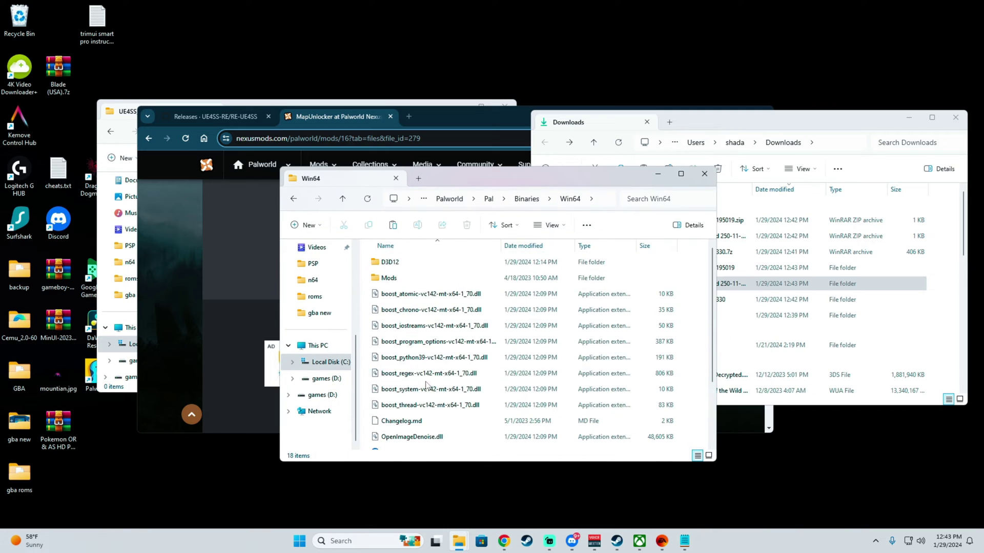
{"action": "double_click", "coordinate": [405, 278]}
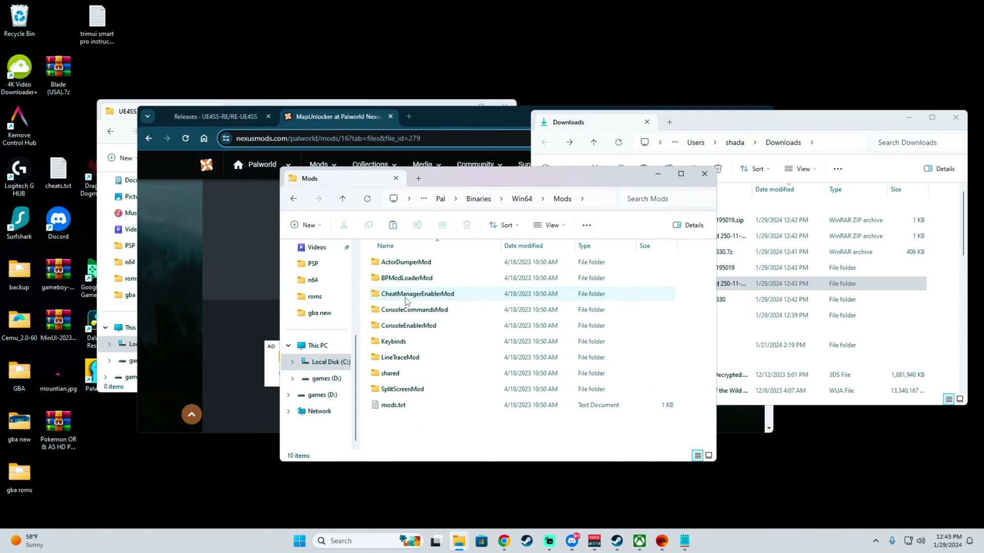
{"action": "right_click", "coordinate": [425, 422]}
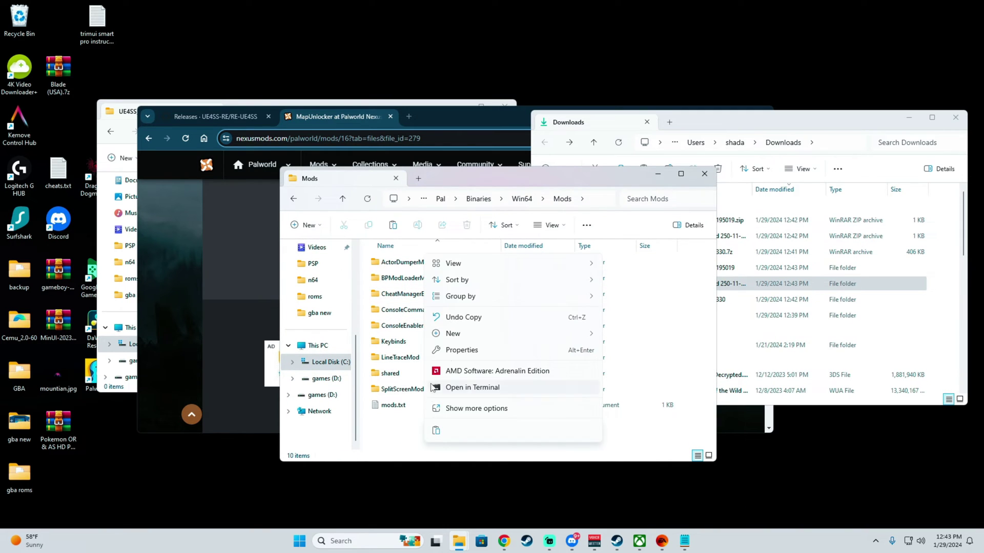
{"action": "left_click", "coordinate": [436, 431]}
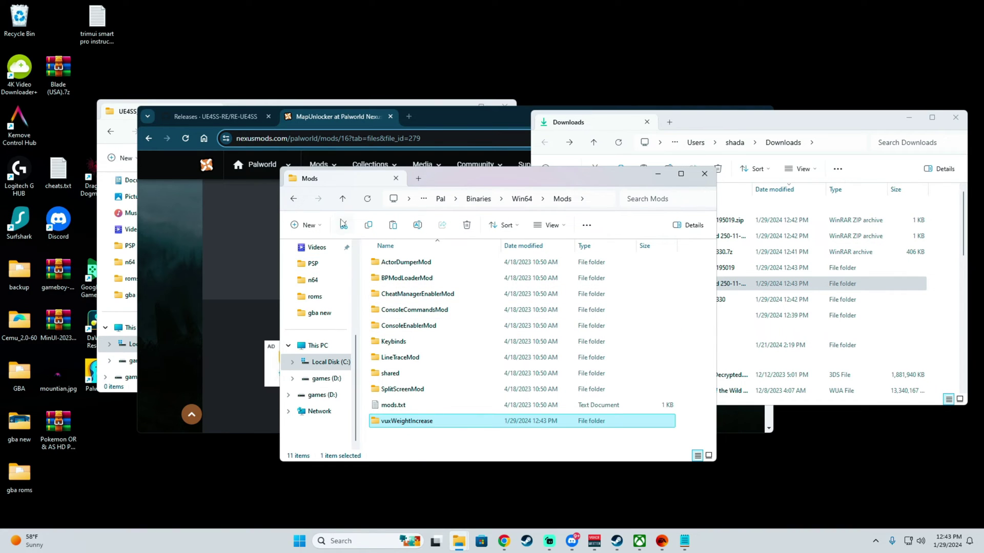
Check the contents of the extracted MapUnlocker download, including its Scripts folder, and return to its top level
{"action": "left_click", "coordinate": [748, 137]}
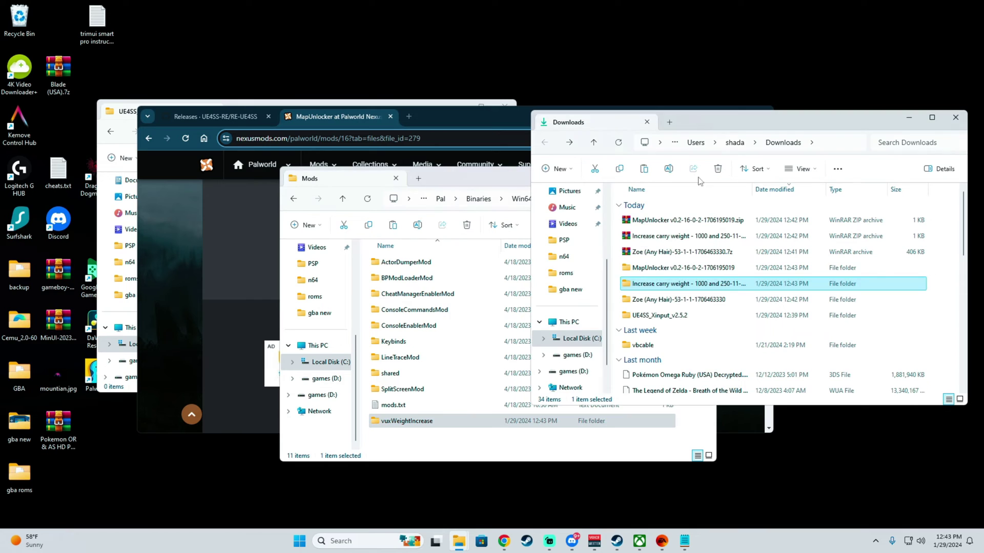
{"action": "double_click", "coordinate": [662, 274]}
{"action": "double_click", "coordinate": [661, 226]}
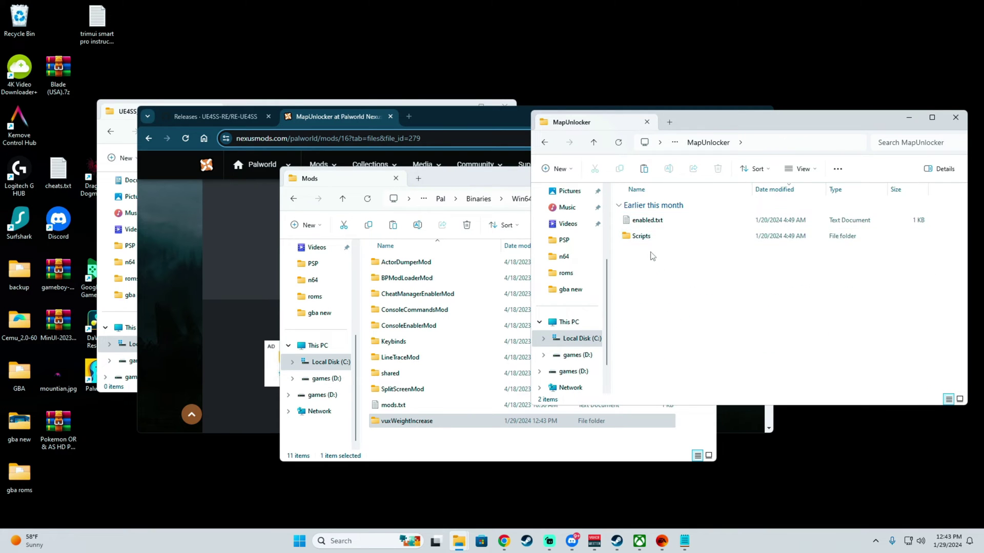
{"action": "double_click", "coordinate": [648, 236]}
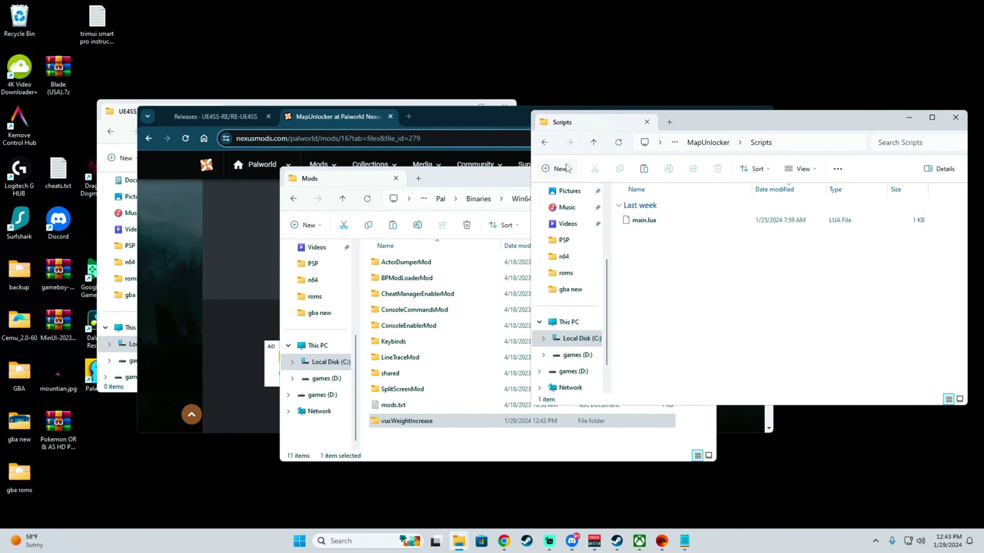
{"action": "left_click", "coordinate": [546, 143]}
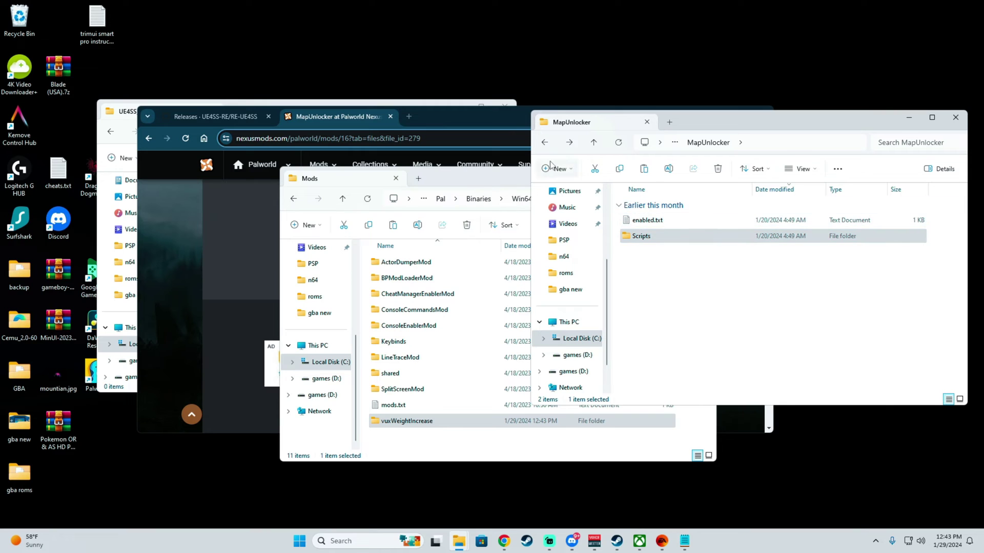
{"action": "left_click", "coordinate": [545, 143]}
Copy the MapUnlocker folder into Win64's Mods folder and close both File Explorer windows
{"action": "right_click", "coordinate": [666, 222]}
{"action": "left_click", "coordinate": [697, 232]}
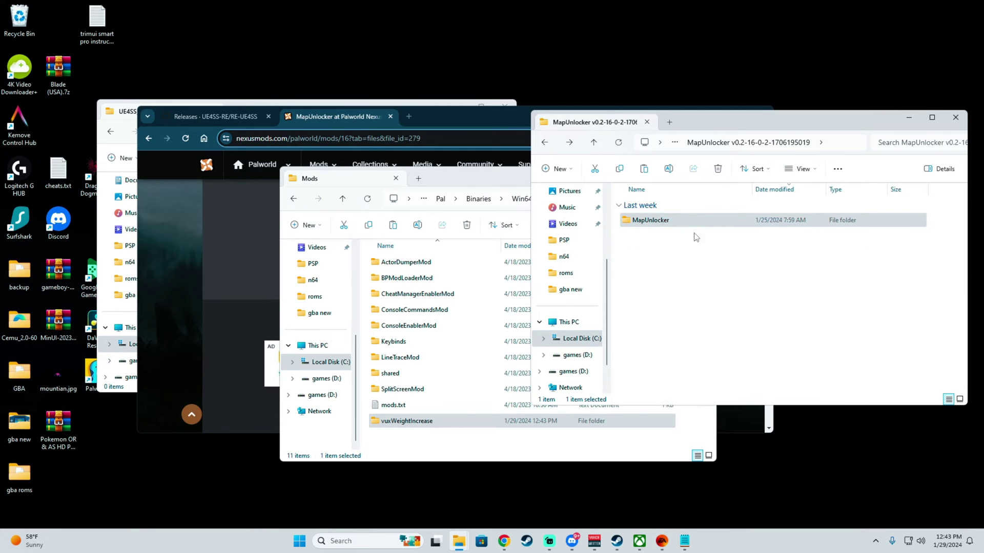
{"action": "right_click", "coordinate": [474, 439]}
{"action": "left_click", "coordinate": [455, 448]}
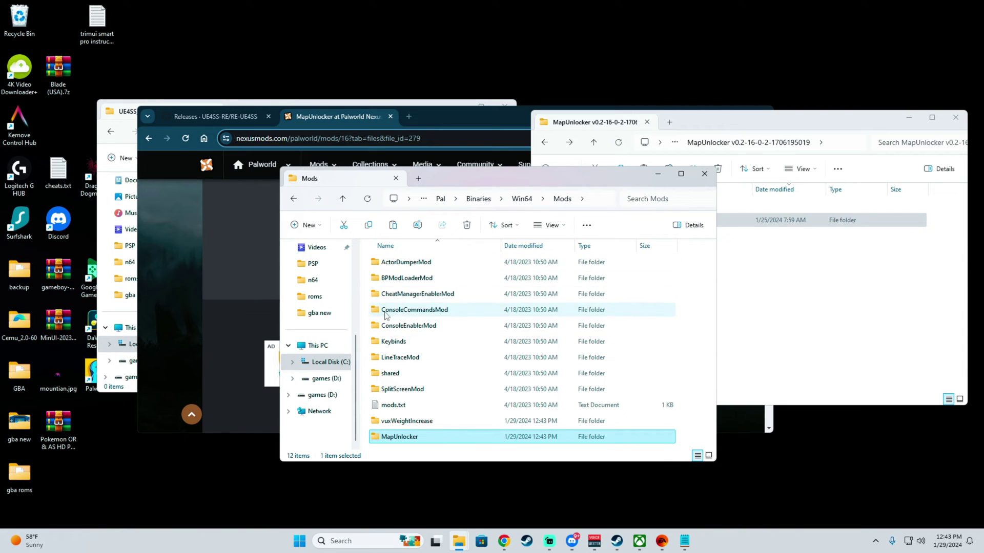
{"action": "left_click", "coordinate": [703, 175]}
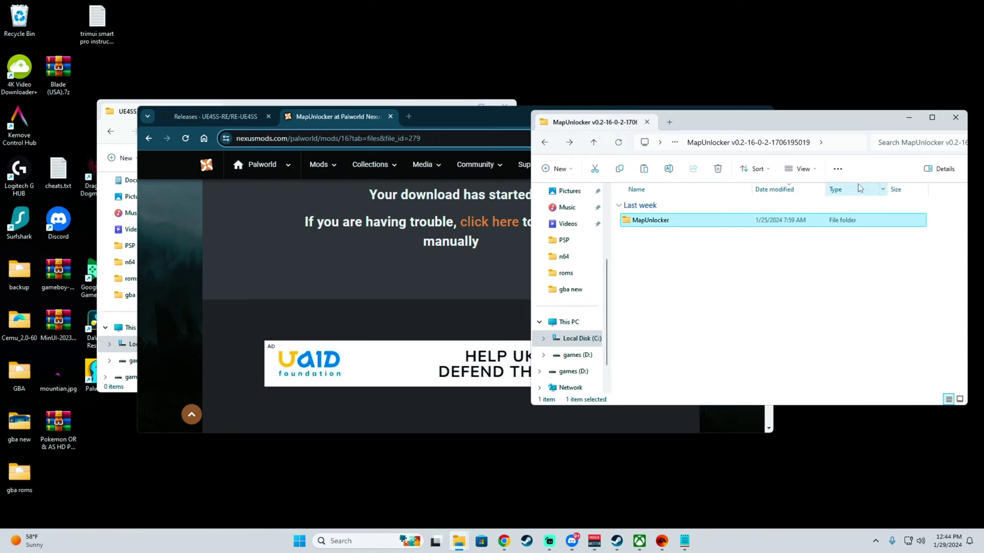
{"action": "left_click", "coordinate": [955, 117]}
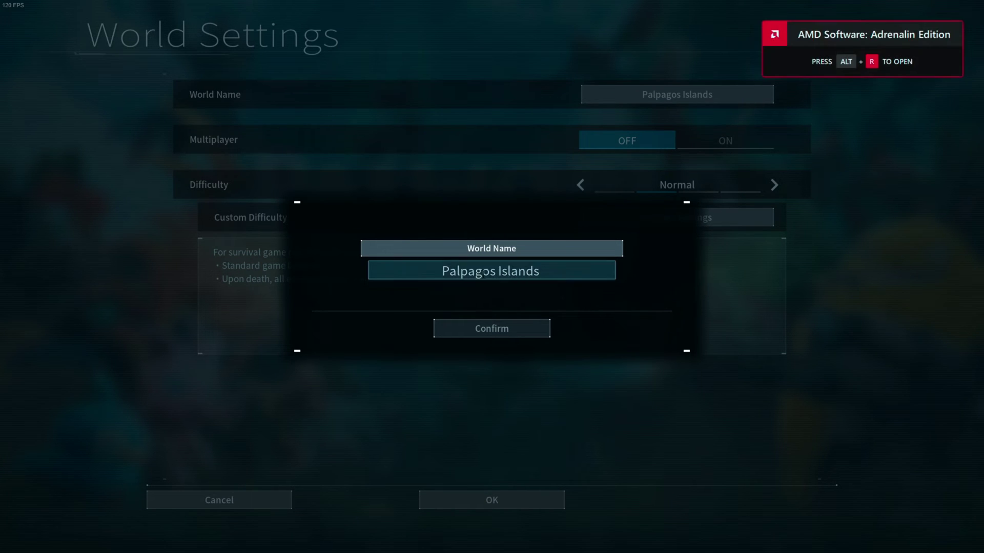
Name the new world darkgunner, turn Multiplayer on, keep Normal difficulty and create the world
{"action": "left_click", "coordinate": [536, 274]}
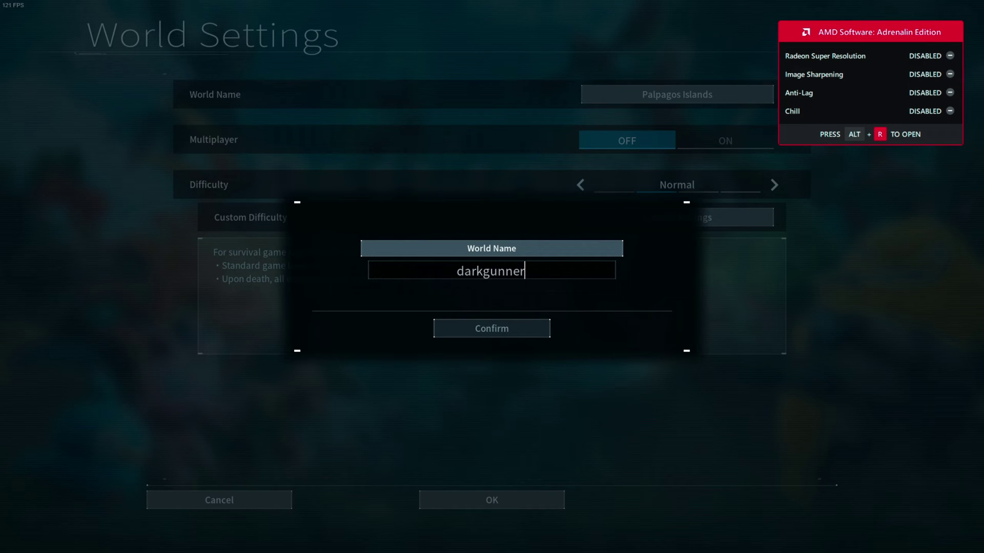
{"action": "left_click", "coordinate": [471, 323]}
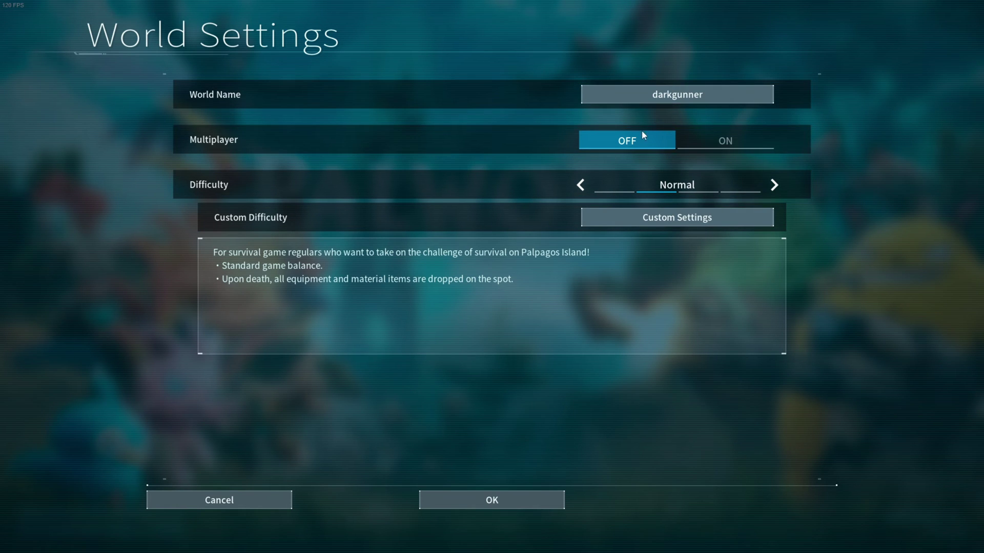
{"action": "left_click", "coordinate": [722, 135]}
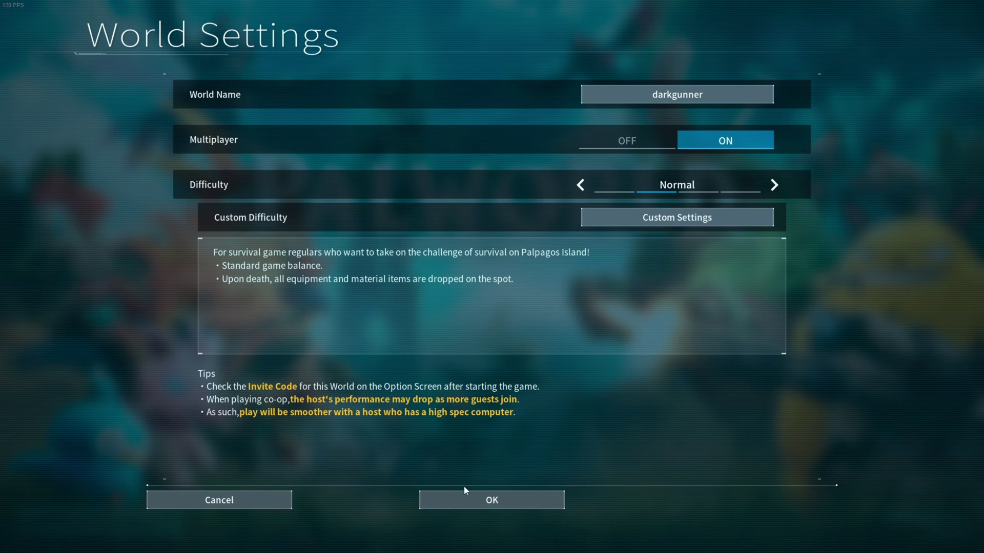
{"action": "left_click", "coordinate": [487, 503]}
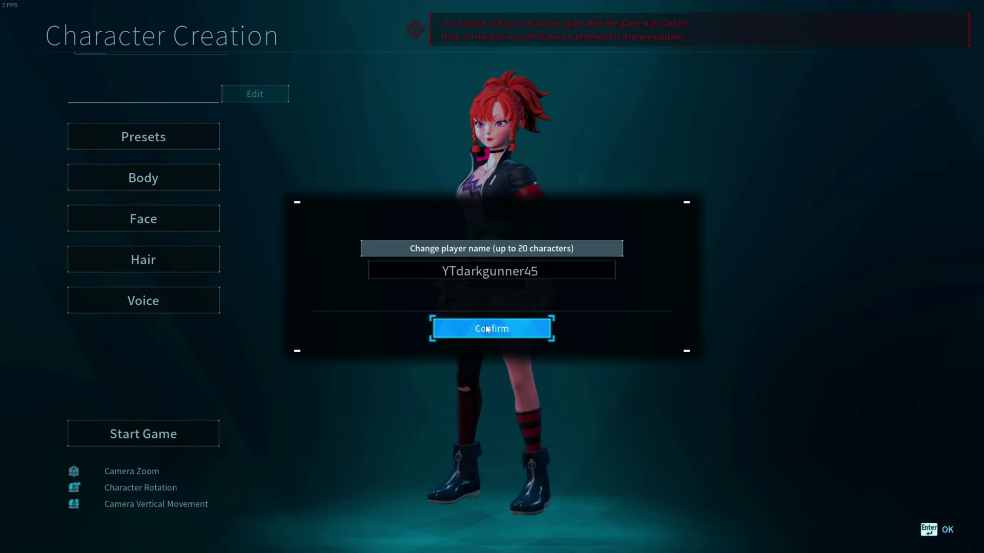
{"action": "left_click", "coordinate": [488, 330]}
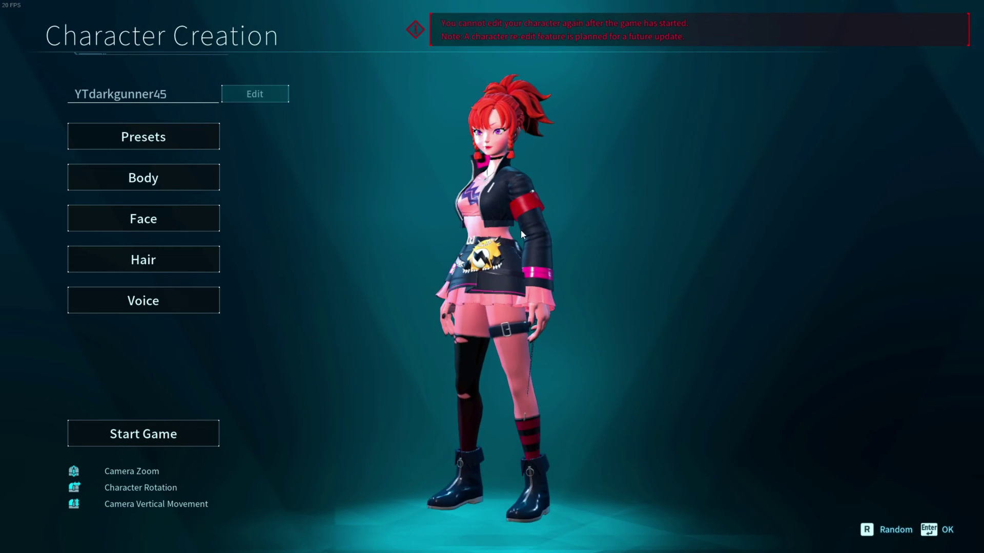
Rotate the character to face forward, and open and confirm the character name unchanged
{"action": "left_click_drag", "start_coordinate": [521, 230], "coordinate": [450, 234]}
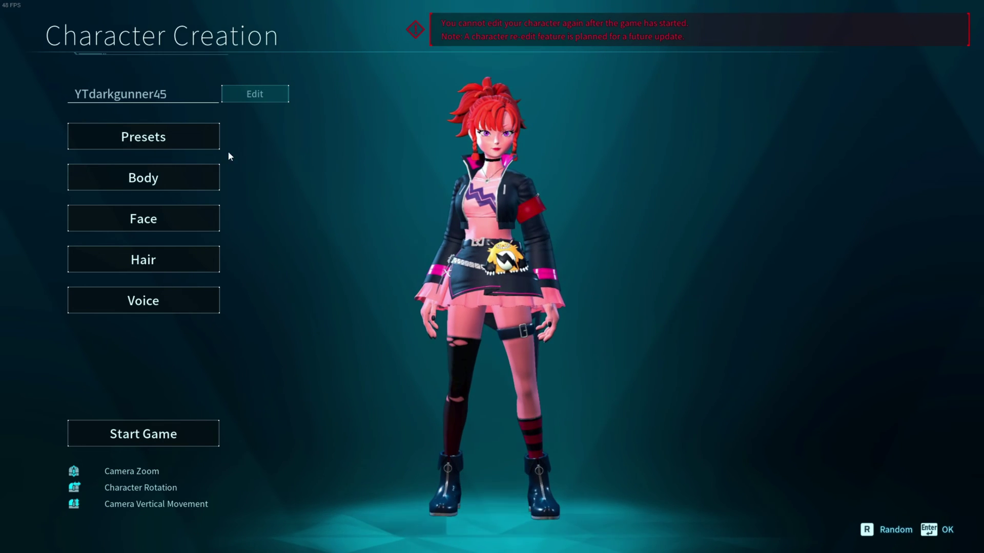
{"action": "left_click", "coordinate": [252, 94]}
{"action": "left_click", "coordinate": [463, 326]}
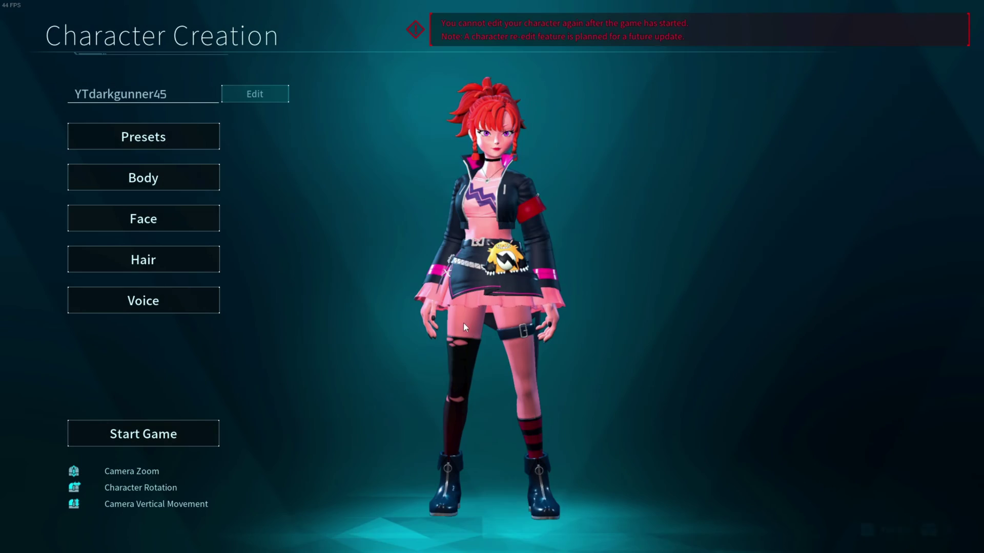
Look through the character's Presets, Body, Face, Hair and Voice options without changing them
{"action": "left_click", "coordinate": [82, 137]}
{"action": "scroll", "coordinate": [669, 225], "scroll_direction": "down", "scroll_amount": 1}
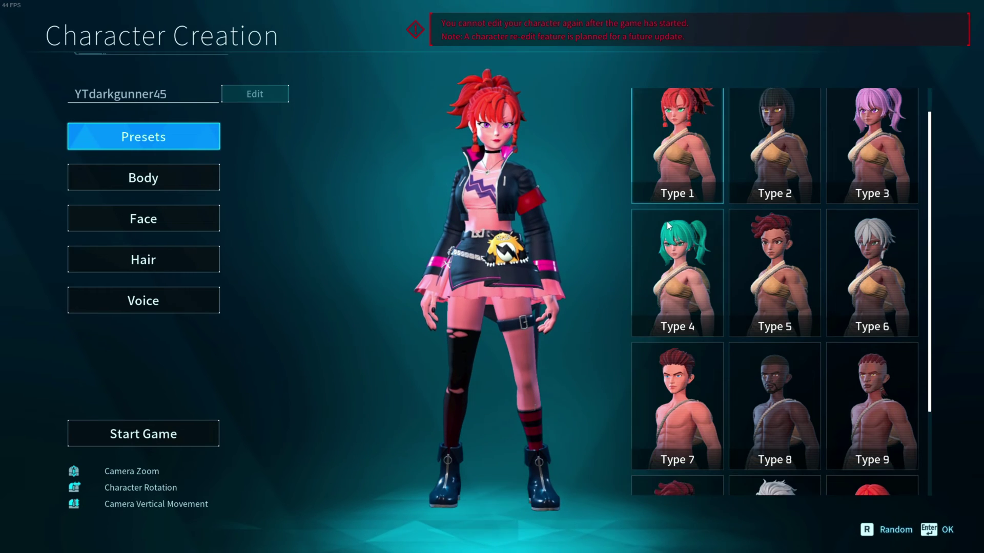
{"action": "scroll", "coordinate": [663, 228], "scroll_direction": "down", "scroll_amount": 1}
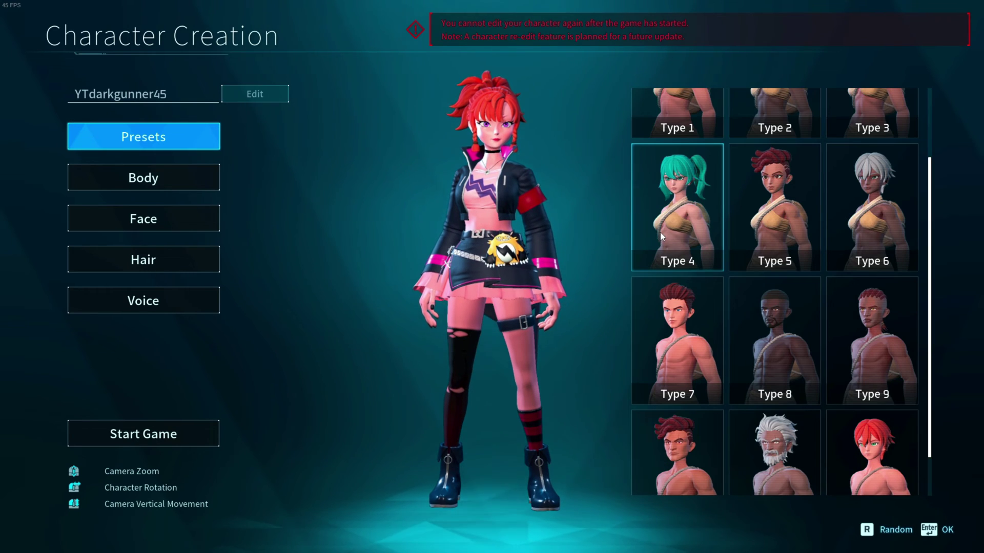
{"action": "left_click", "coordinate": [153, 188]}
{"action": "left_click", "coordinate": [169, 222]}
{"action": "left_click", "coordinate": [198, 267]}
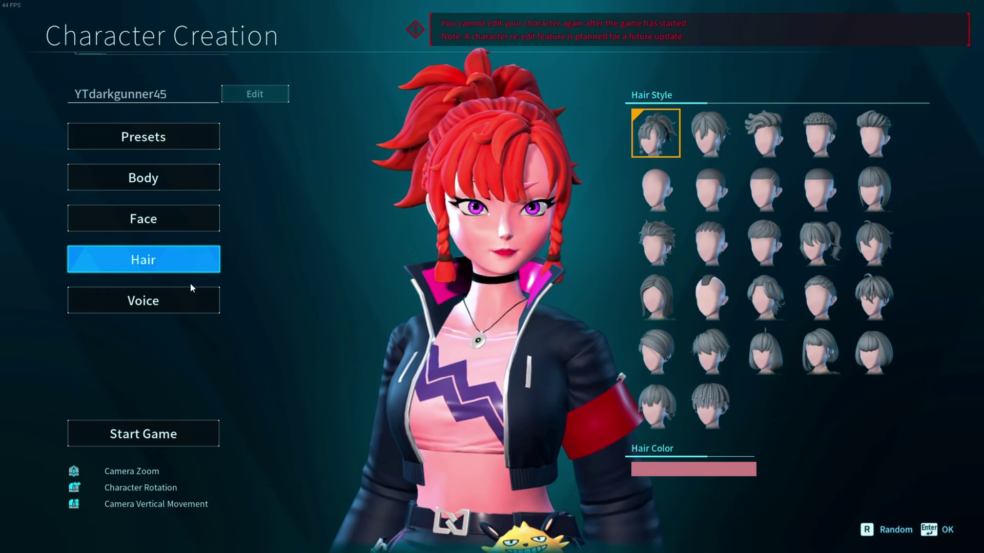
{"action": "left_click", "coordinate": [202, 291]}
{"action": "left_click", "coordinate": [192, 252]}
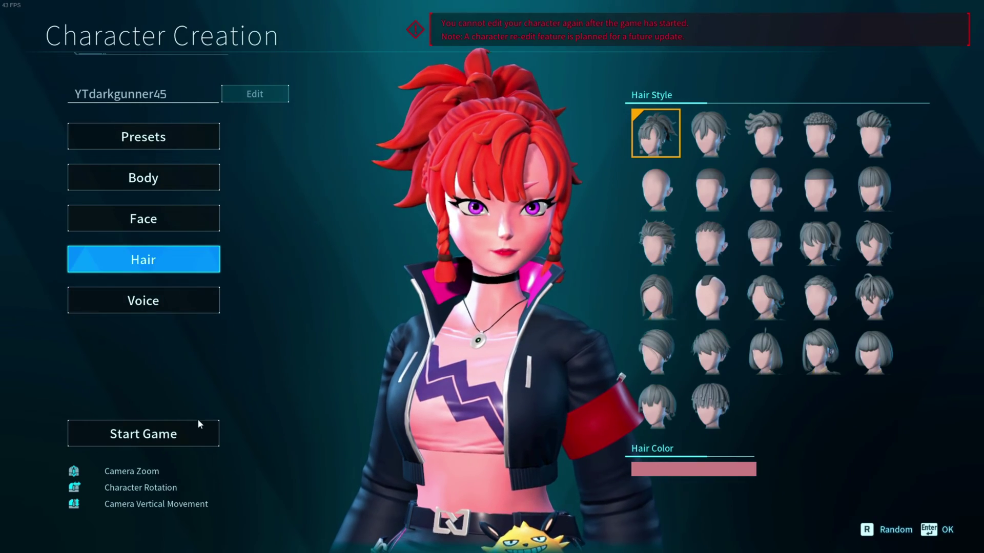
Start the game with this character and run around the starting area to view the Zoe model from several sides
{"action": "left_click", "coordinate": [186, 429]}
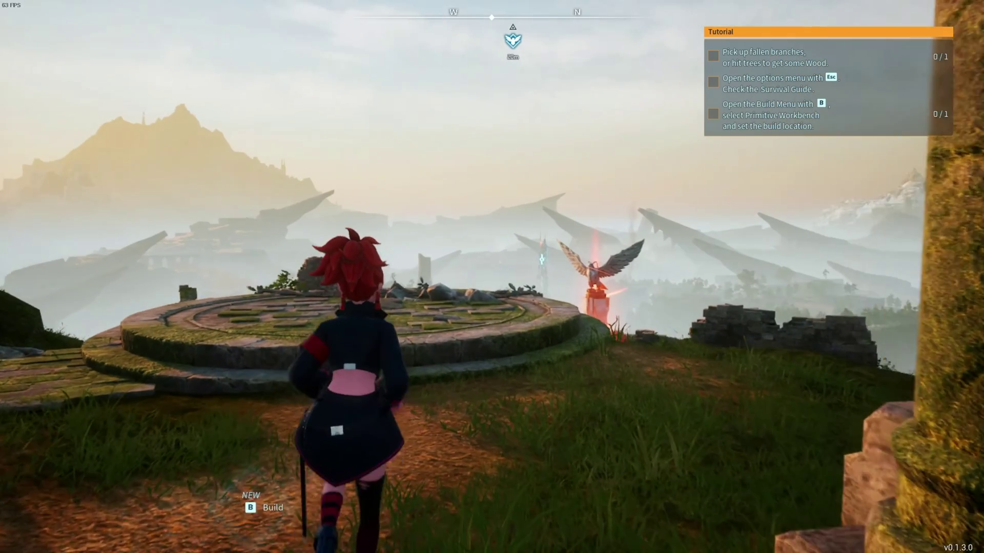
{"action": "key", "text": "w"}
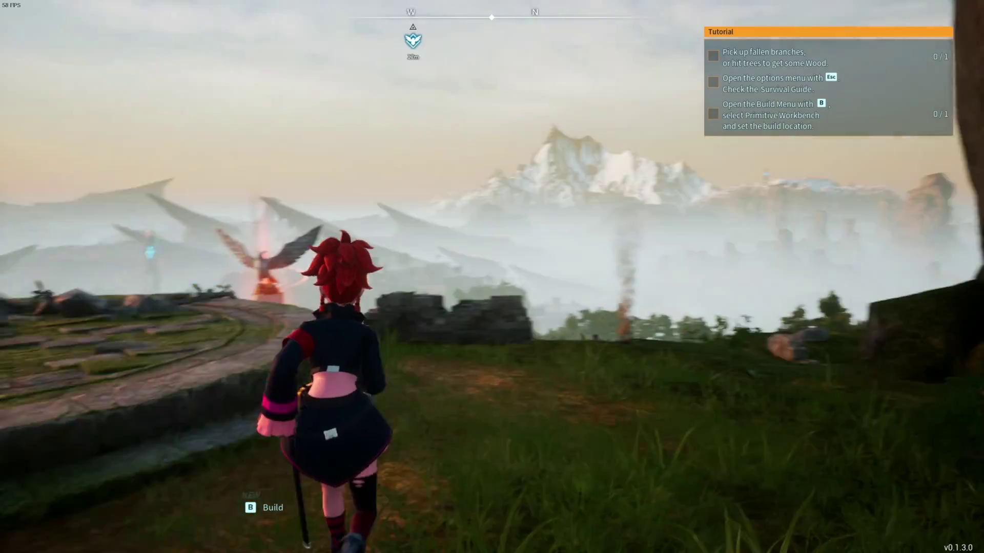
{"action": "key", "text": "w"}
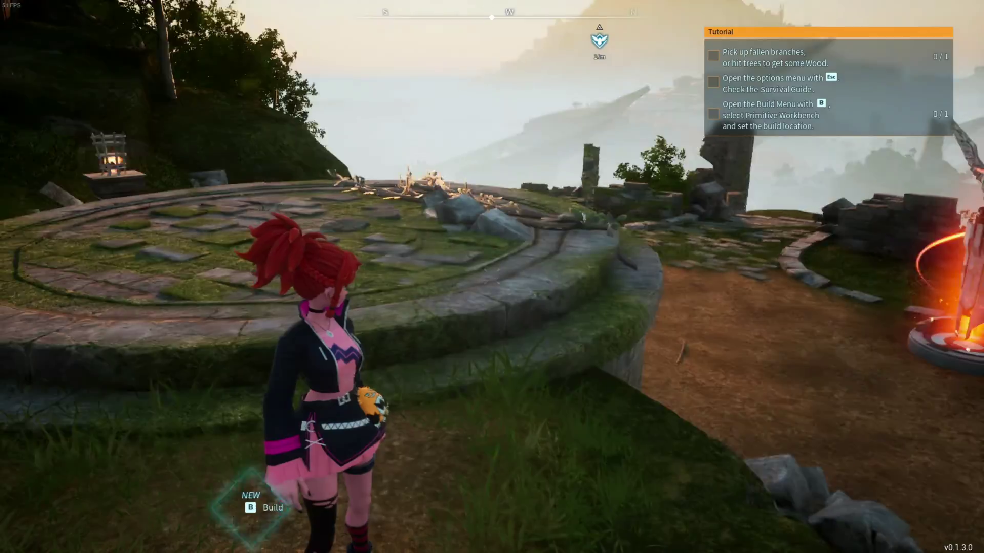
{"action": "key", "text": "a"}
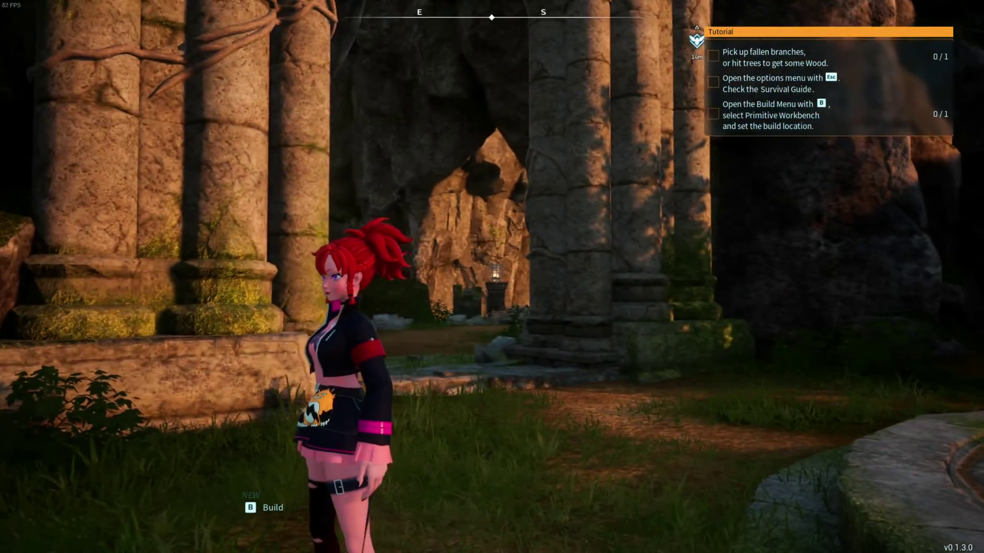
{"action": "key", "text": "w"}
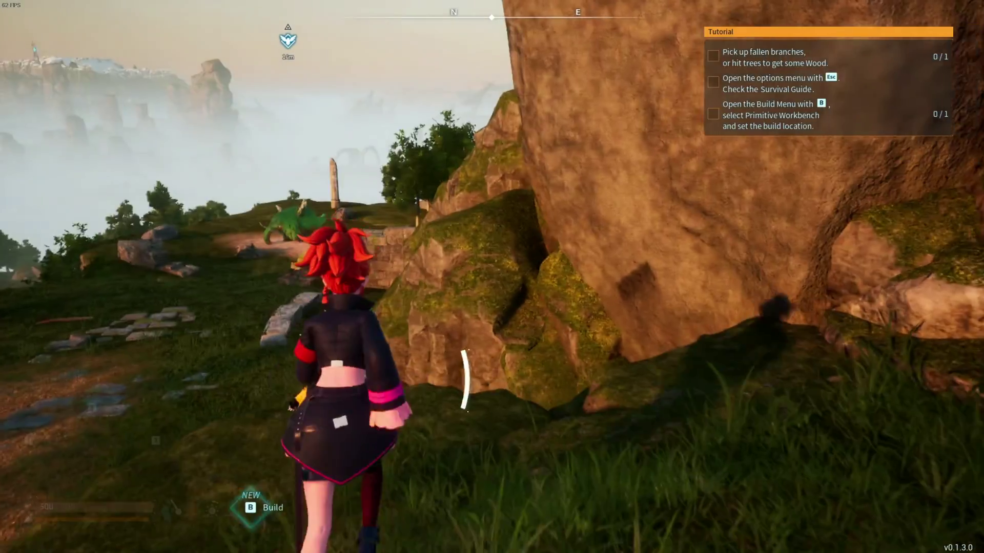
{"action": "key", "text": "w"}
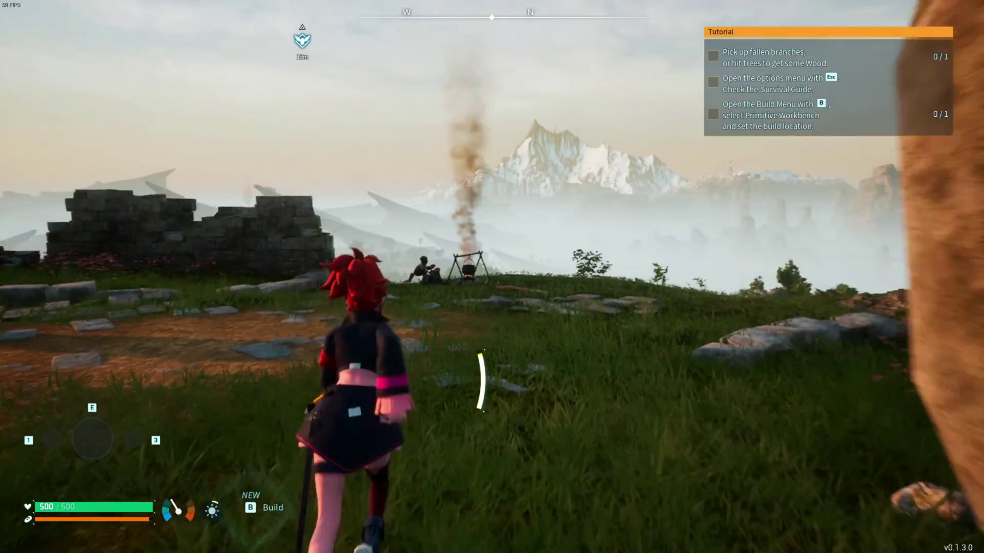
Examine the world map at several zoom levels for fast-travel points and boss locations, and close it
{"action": "key", "text": "m"}
{"action": "scroll", "coordinate": [492, 277], "scroll_direction": "down", "scroll_amount": 1}
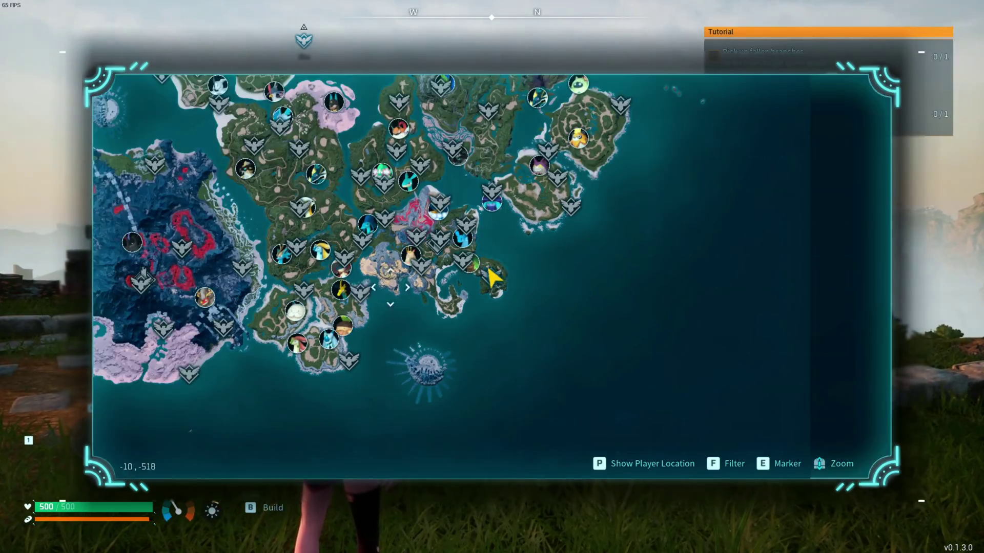
{"action": "left_click_drag", "start_coordinate": [403, 317], "coordinate": [480, 475]}
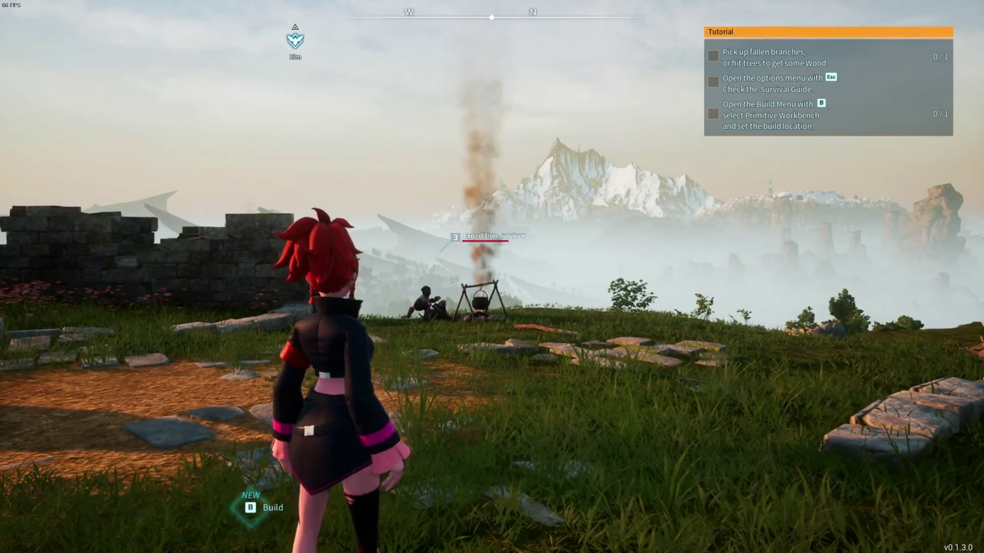
{"action": "key", "text": "m"}
{"action": "scroll", "coordinate": [492, 278], "scroll_direction": "up", "scroll_amount": 5}
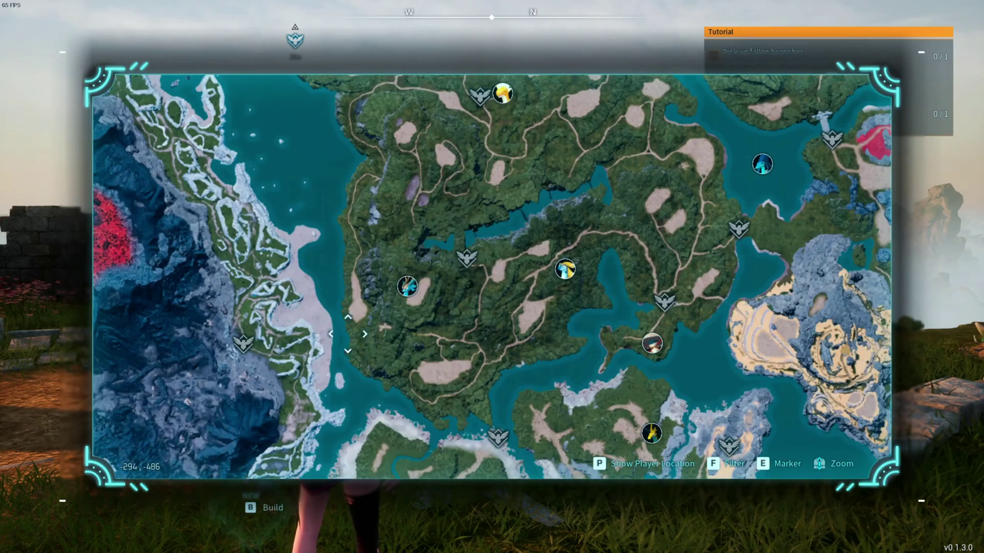
{"action": "scroll", "coordinate": [676, 303], "scroll_direction": "down", "scroll_amount": 5}
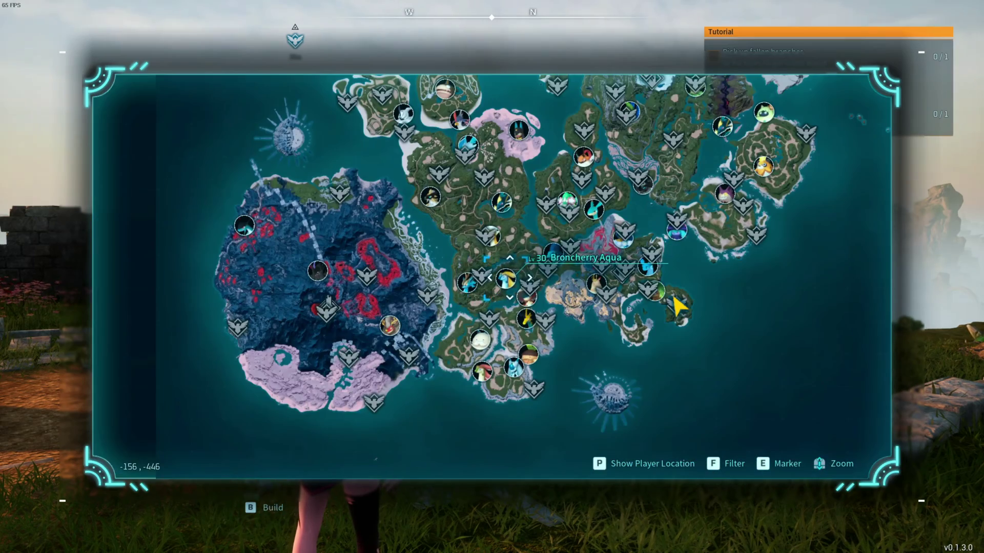
{"action": "scroll", "coordinate": [674, 315], "scroll_direction": "up", "scroll_amount": 4}
{"action": "scroll", "coordinate": [674, 315], "scroll_direction": "down", "scroll_amount": 4}
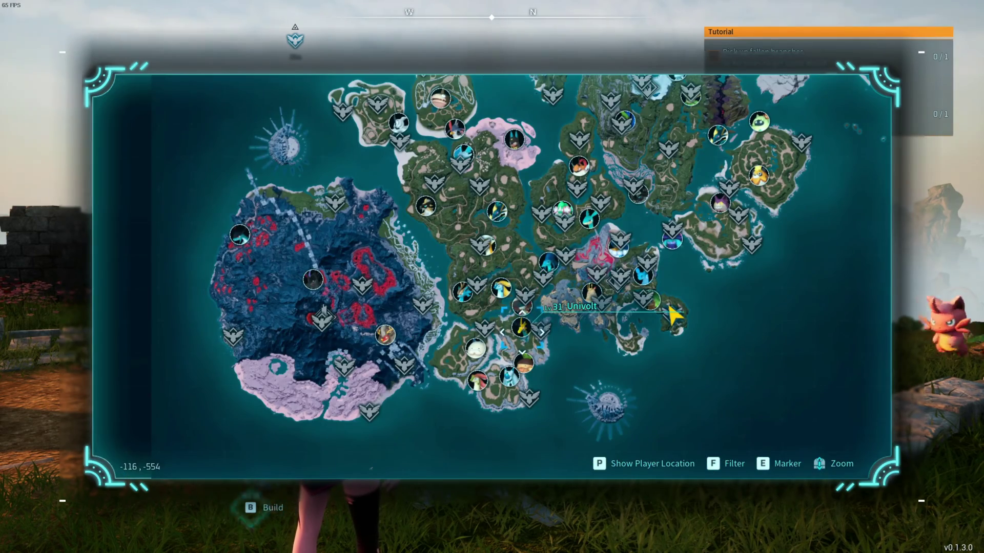
{"action": "key", "text": "m"}
Approach the wild Cattiva near the campfire and fight it with bare hands
{"action": "key", "text": "w"}
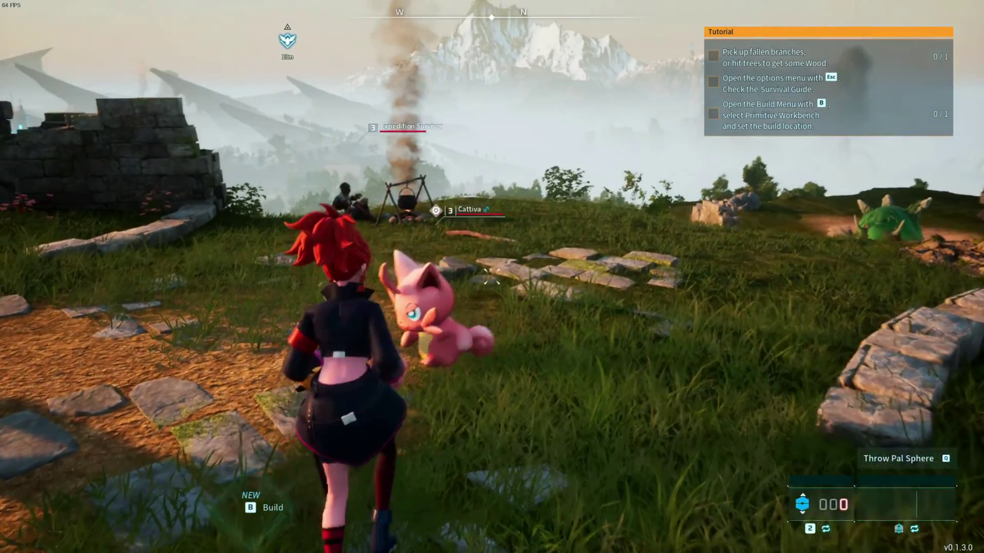
{"action": "left_click", "coordinate": [492, 276]}
{"action": "left_click", "coordinate": [492, 276]}
{"action": "left_click", "coordinate": [492, 276]}
{"action": "left_click", "coordinate": [492, 277]}
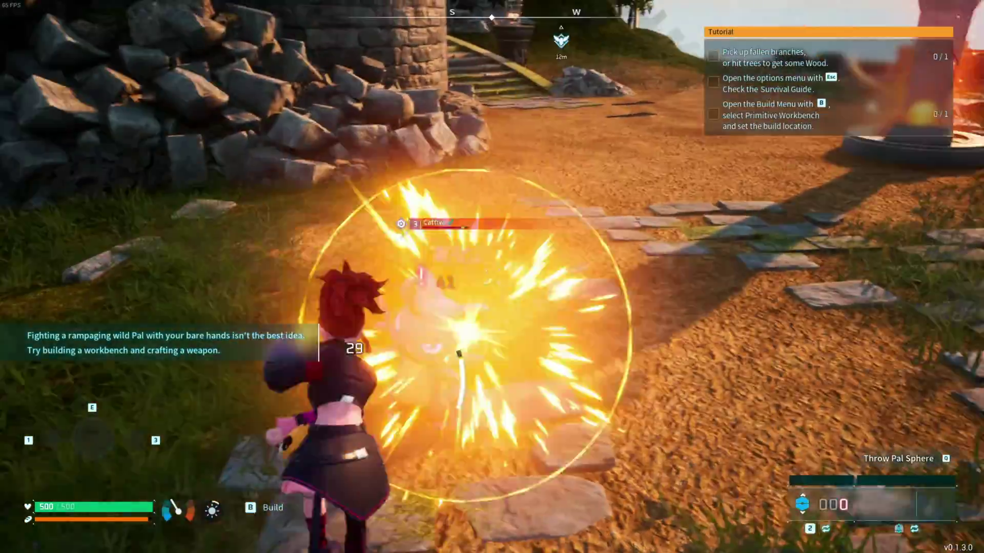
{"action": "left_click", "coordinate": [492, 277]}
{"action": "left_click", "coordinate": [492, 277]}
{"action": "left_click", "coordinate": [492, 277]}
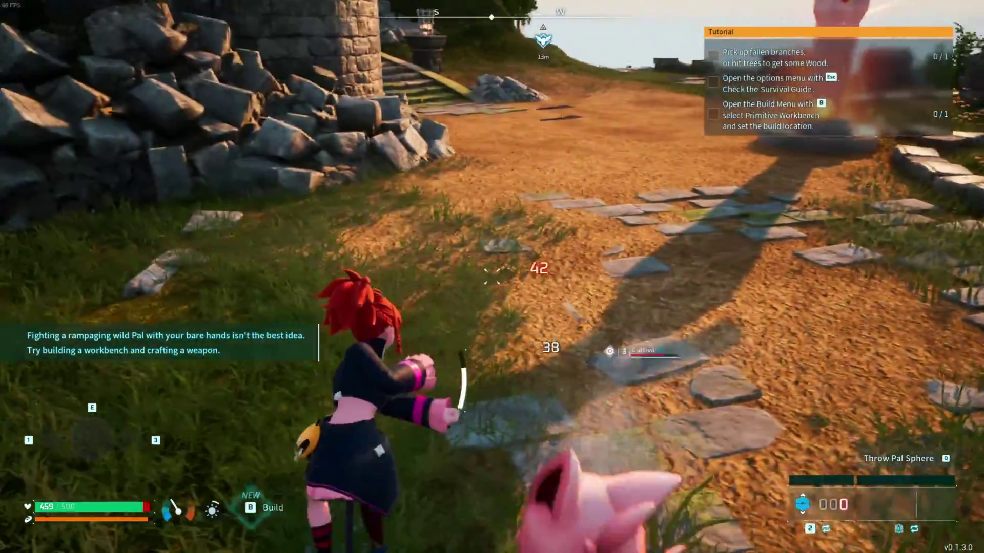
{"action": "left_click", "coordinate": [492, 277]}
{"action": "key", "text": "w"}
{"action": "left_click", "coordinate": [492, 276]}
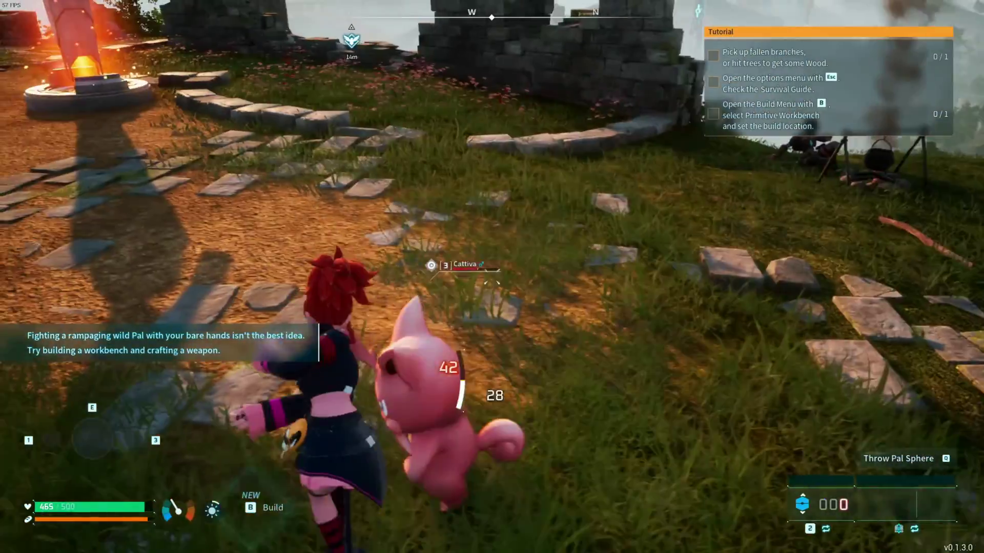
{"action": "left_click", "coordinate": [492, 277]}
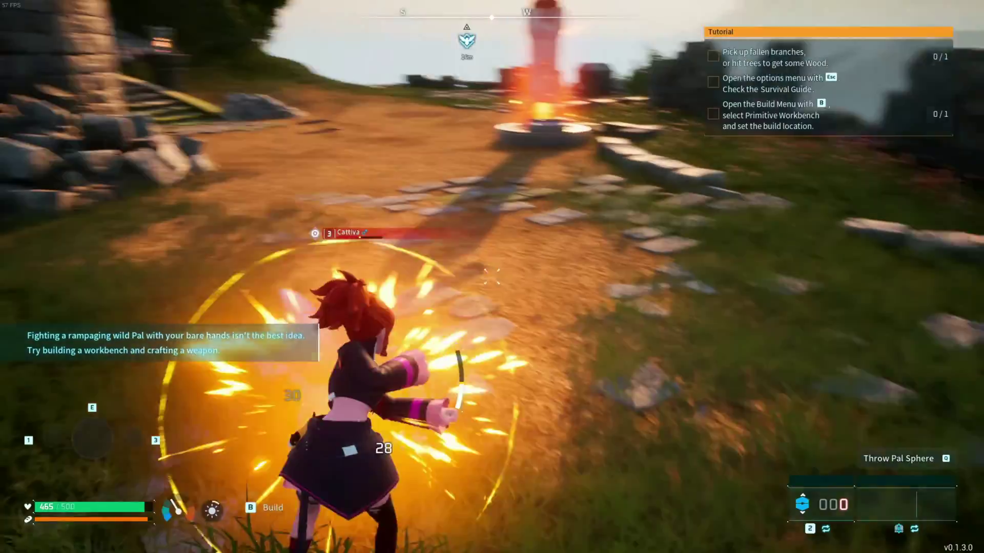
Check the player's maximum carry weight in the inventory and close it
{"action": "key", "text": "Tab"}
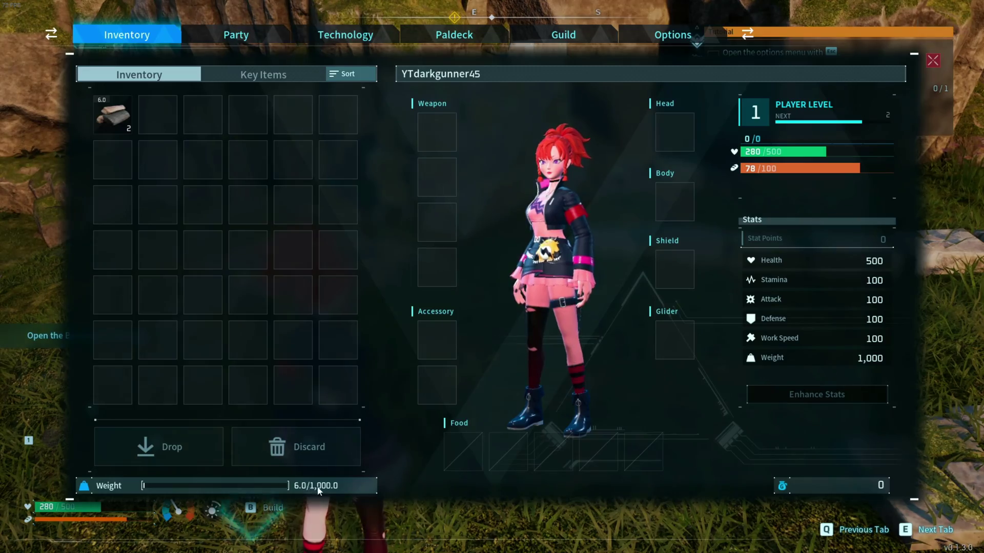
{"action": "key", "text": "Tab"}
{"action": "key", "text": "Tab"}
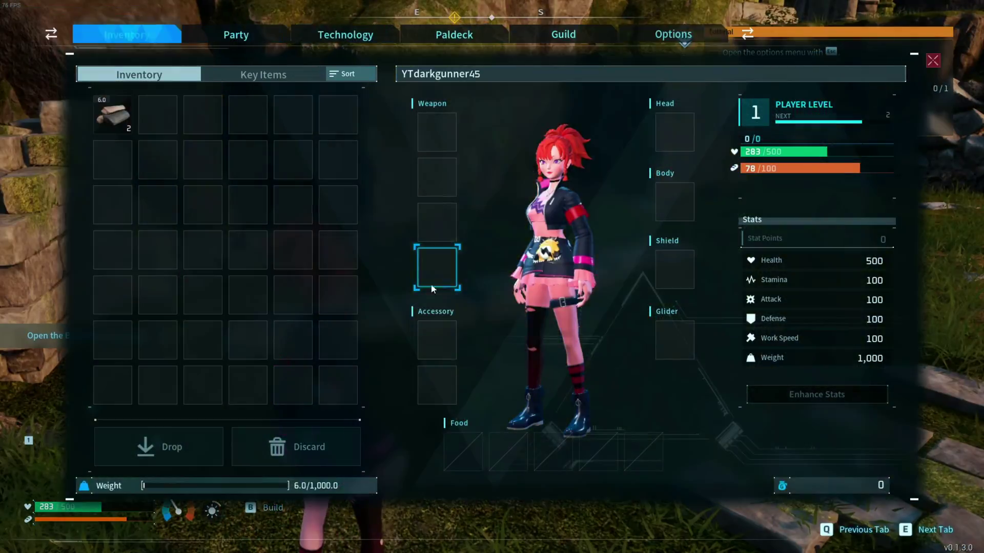
{"action": "key", "text": "Tab"}
Pick up stone from the grass near the ruins and check the carried weight in the inventory
{"action": "key", "text": "w"}
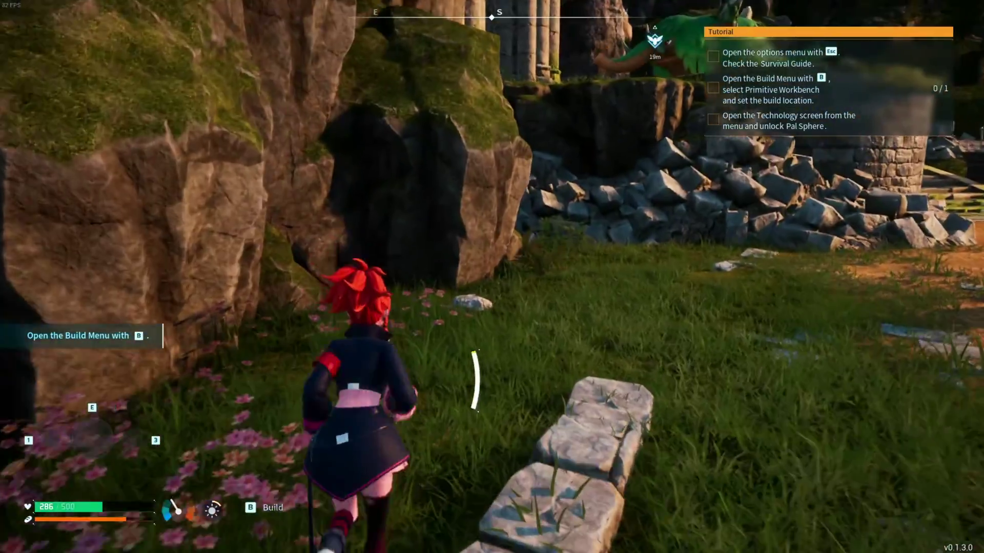
{"action": "key", "text": "f"}
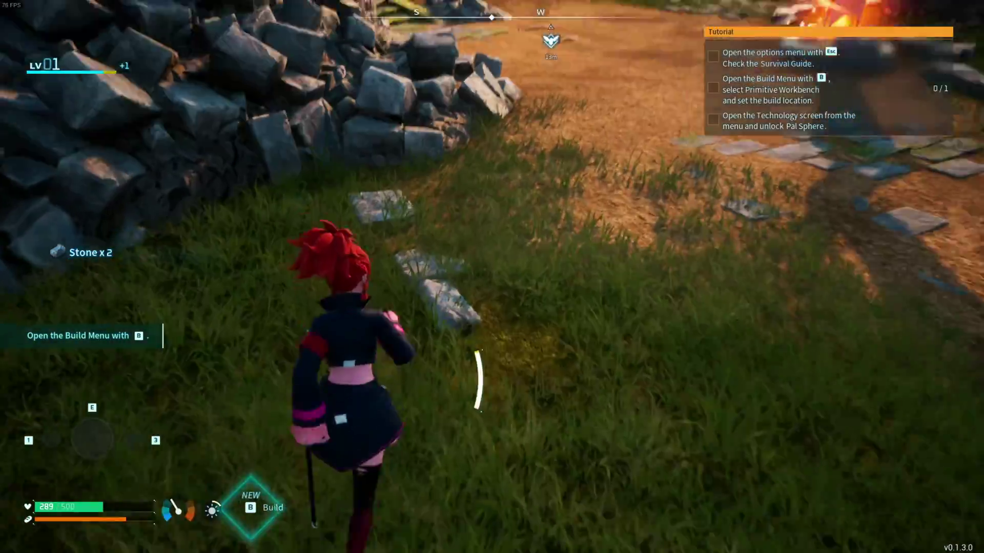
{"action": "key", "text": "Tab"}
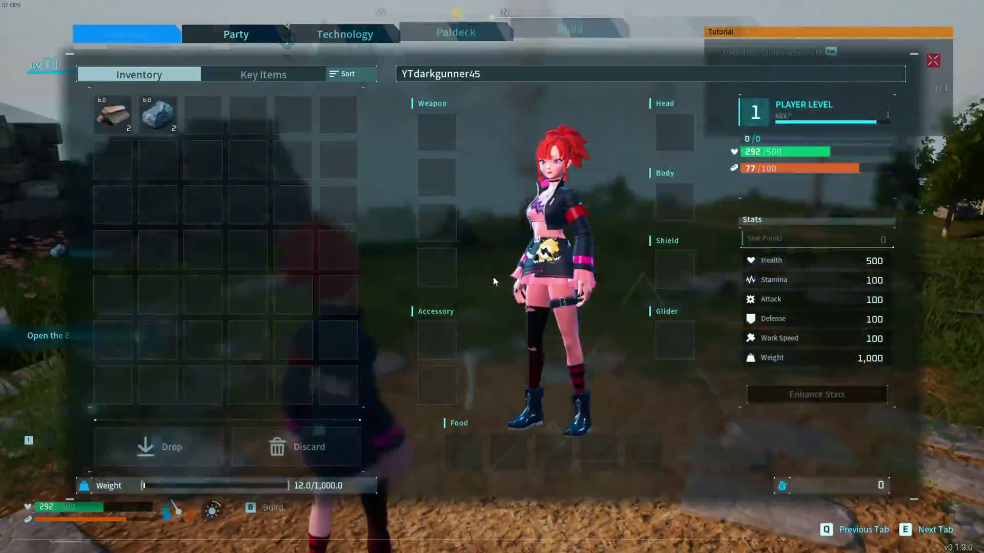
{"action": "key", "text": "Tab"}
Run to the dirt path by the trees and check the build menu's Production category and the inventory
{"action": "key", "text": "w"}
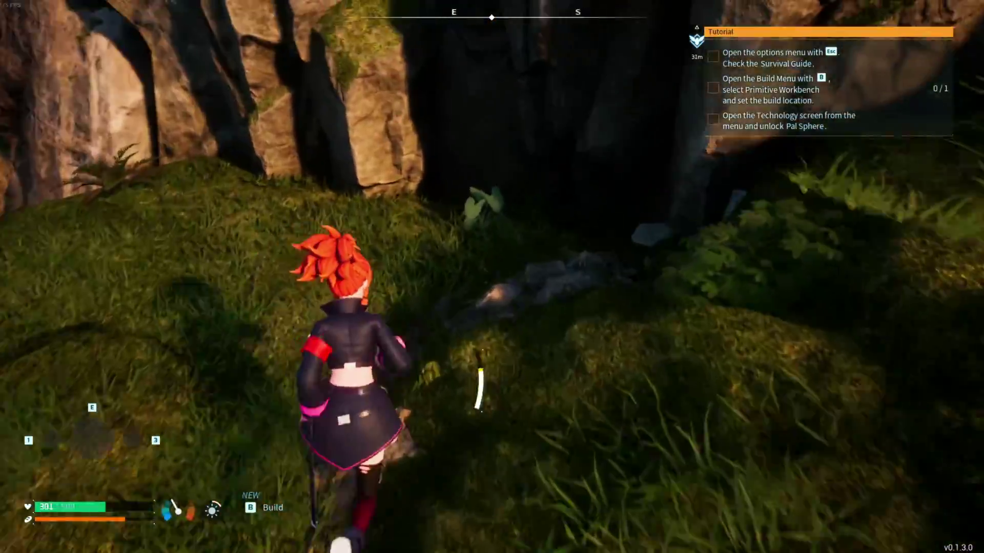
{"action": "key", "text": "w"}
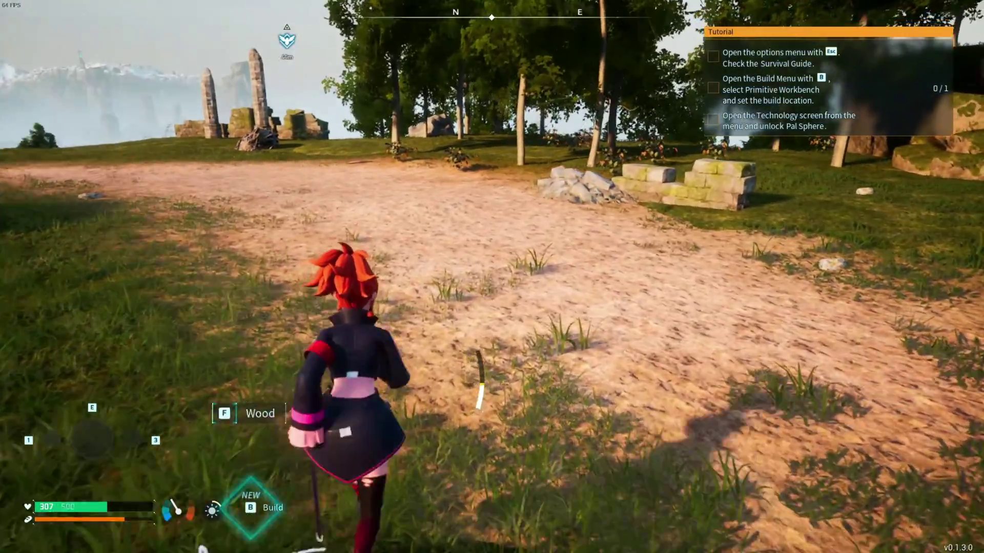
{"action": "key", "text": "b"}
{"action": "key", "text": "b"}
{"action": "key", "text": "b"}
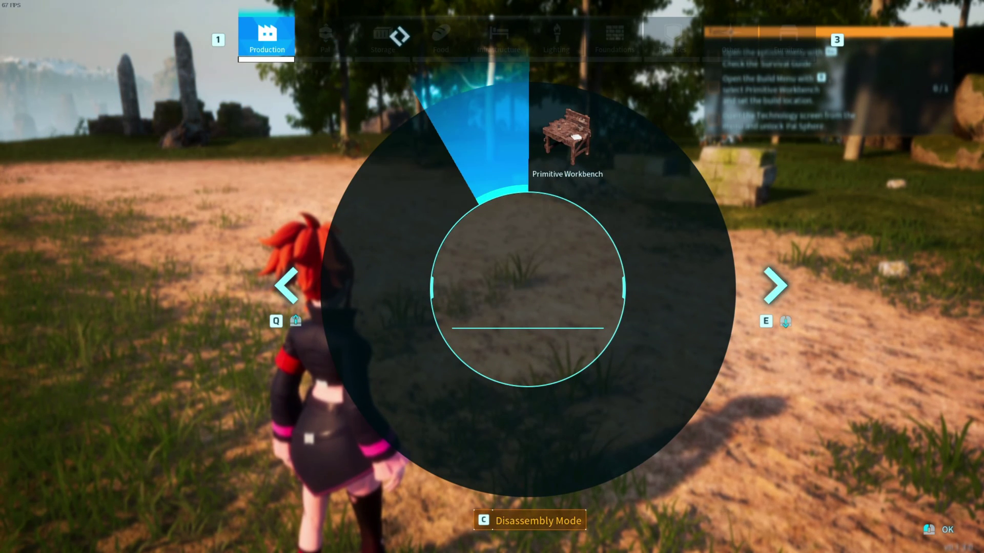
{"action": "key", "text": "Tab"}
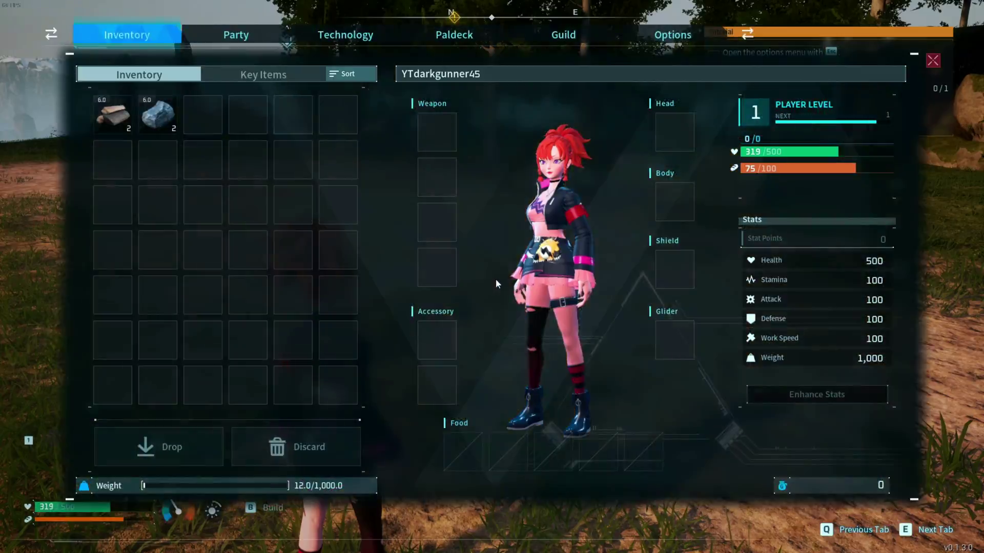
{"action": "key", "text": "Tab"}
{"action": "key", "text": "b"}
{"action": "key", "text": "Escape"}
Gather stone and red berries near the trees, and punch a tree to get wood
{"action": "key", "text": "w"}
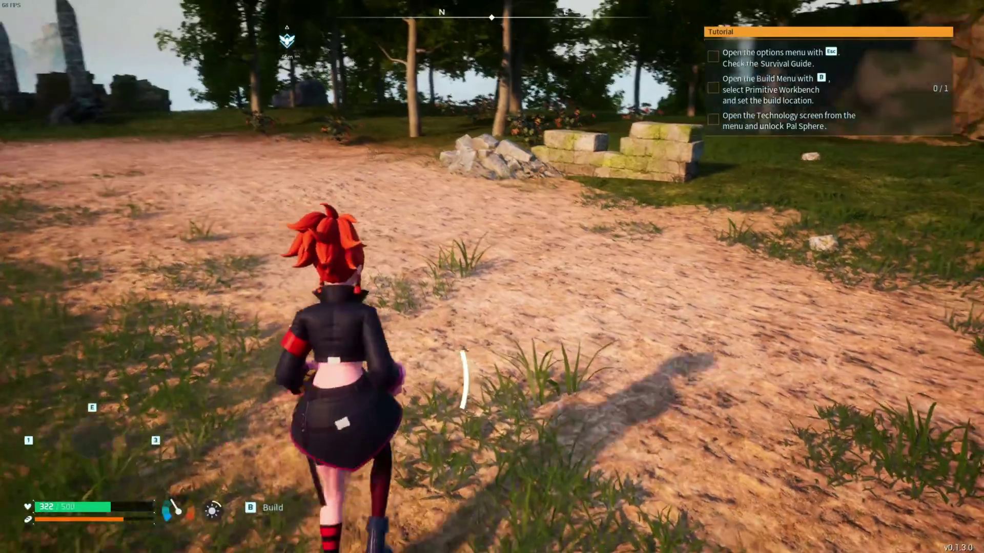
{"action": "key", "text": "f"}
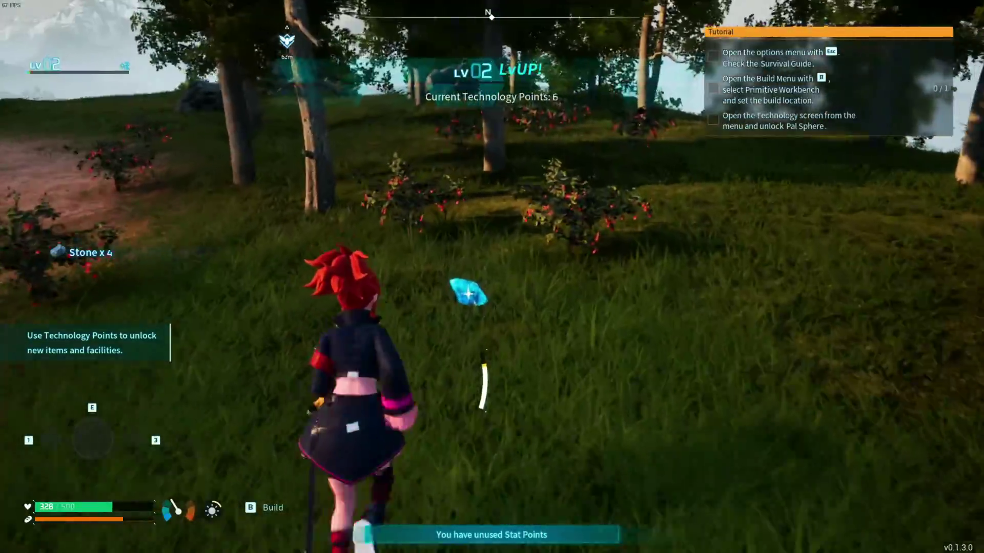
{"action": "key", "text": "f"}
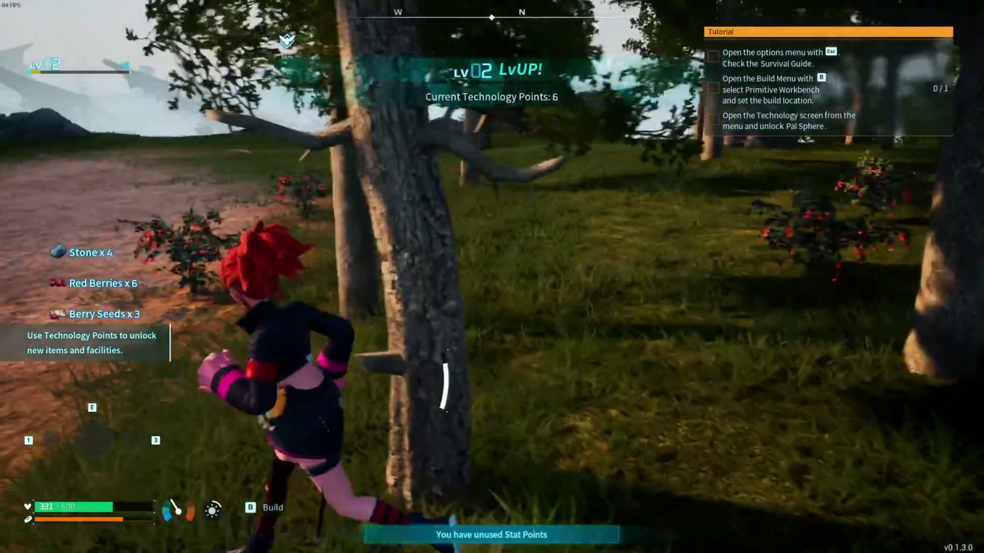
{"action": "left_click", "coordinate": [492, 277]}
{"action": "left_click", "coordinate": [492, 277]}
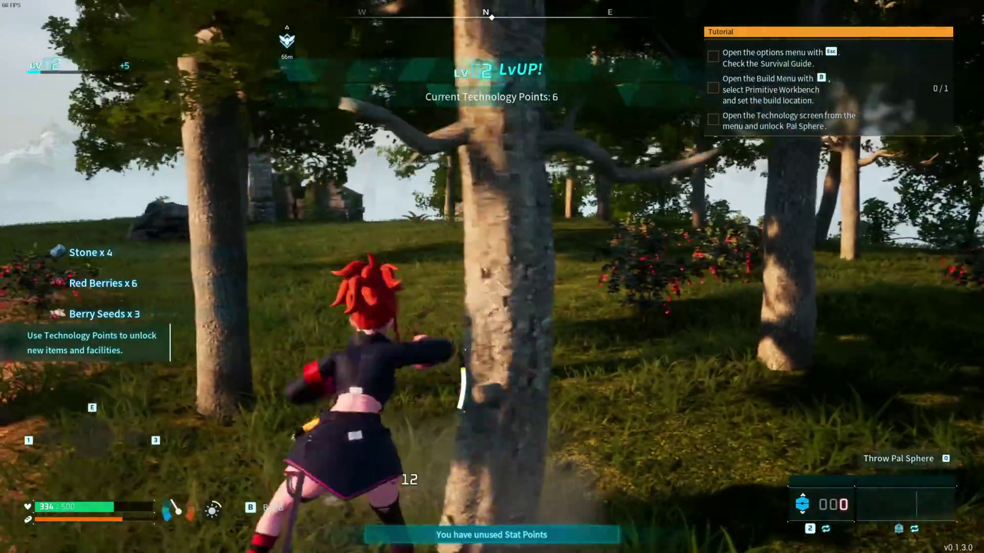